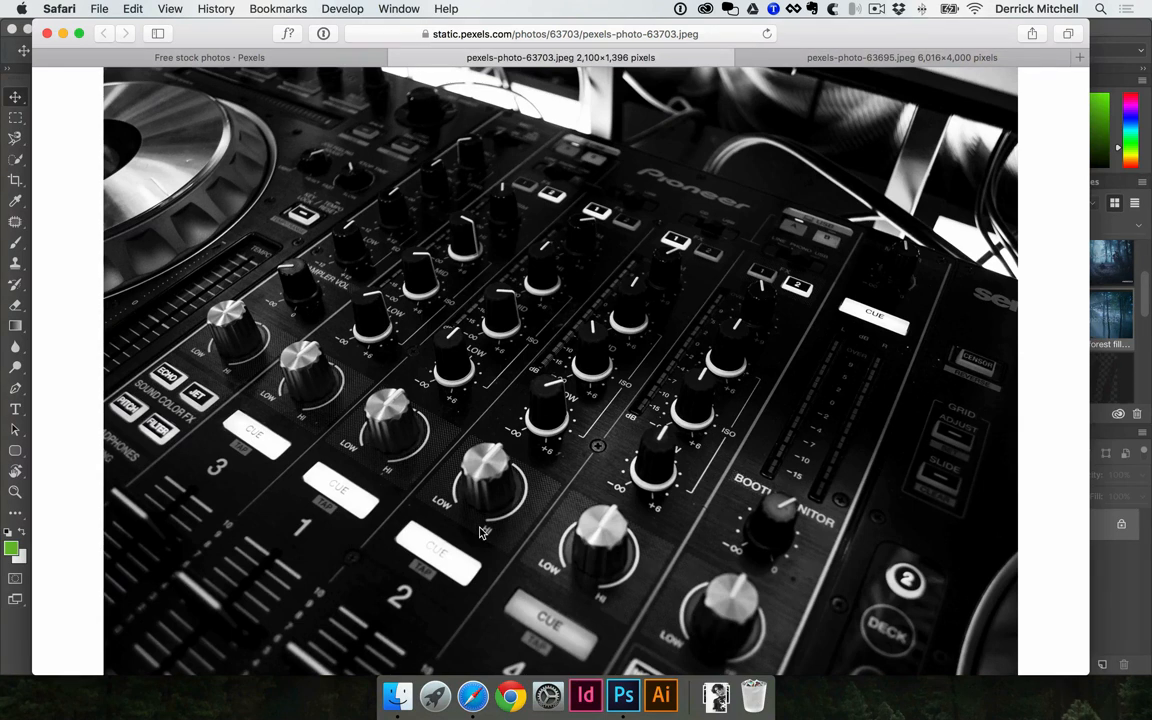
Search Google Images for "band poster" in a new browser window
key(super+n)
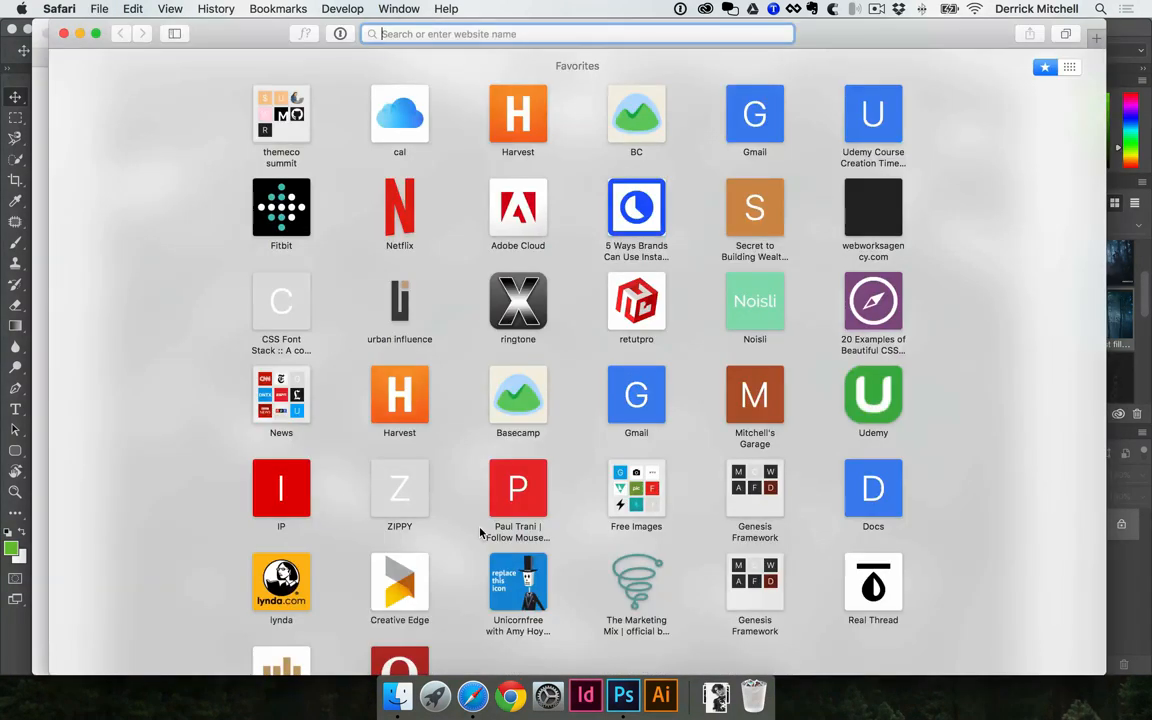
text(band post)
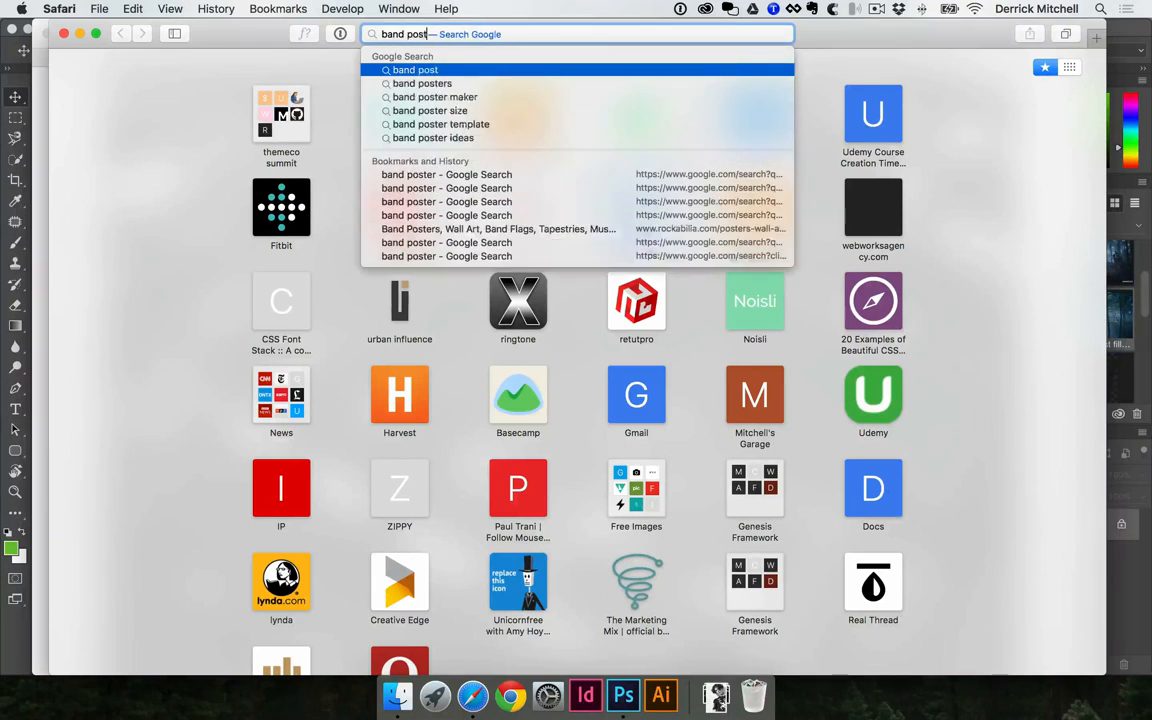
text(er)
key(Return)
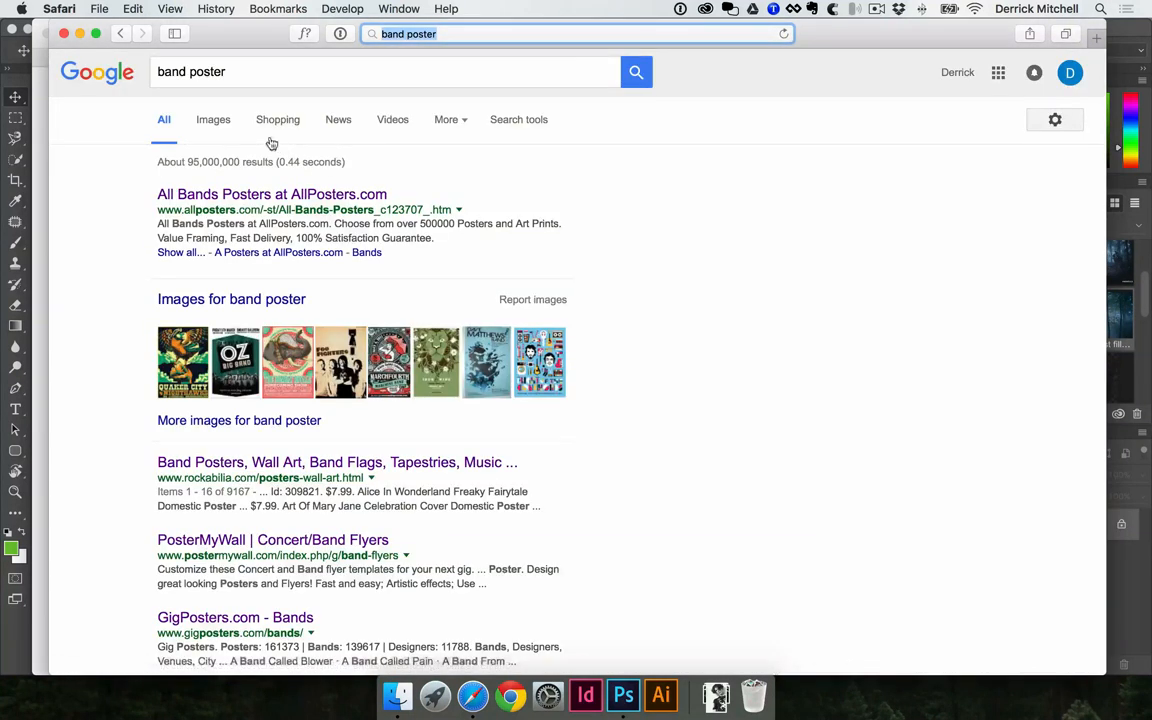
click(205, 121)
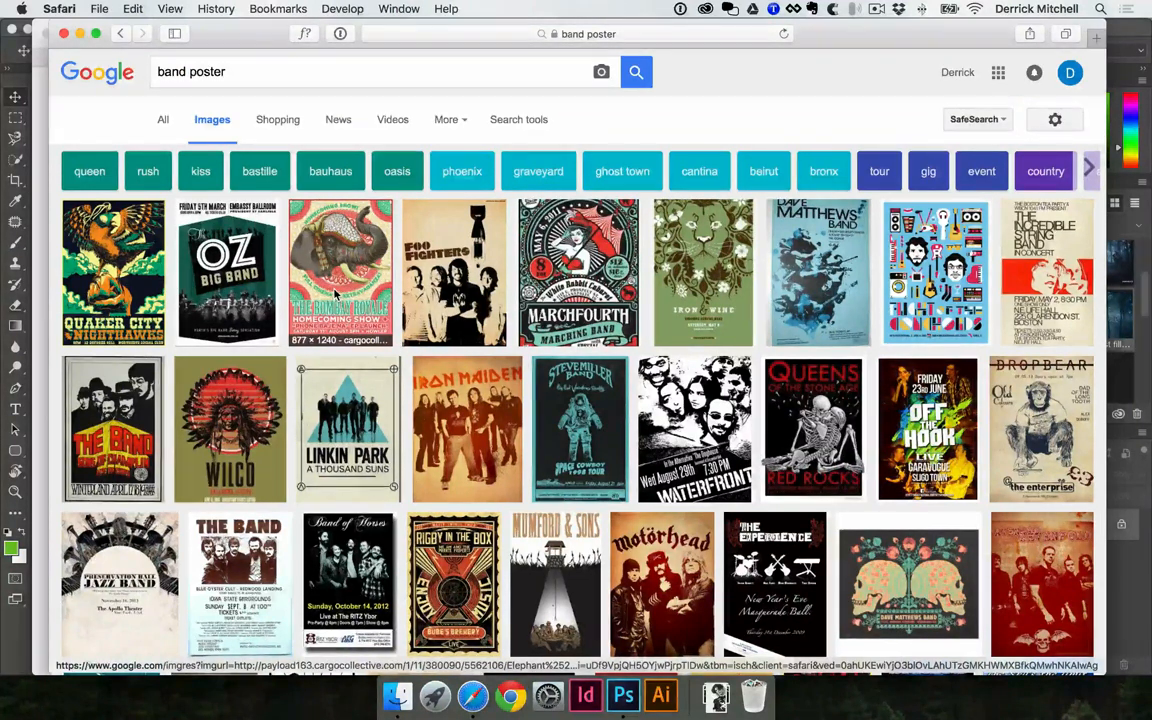
Look through the band poster results and preview the black-and-white Waterfront poster
scroll(393, 365, down, 2)
scroll(393, 365, down, 2)
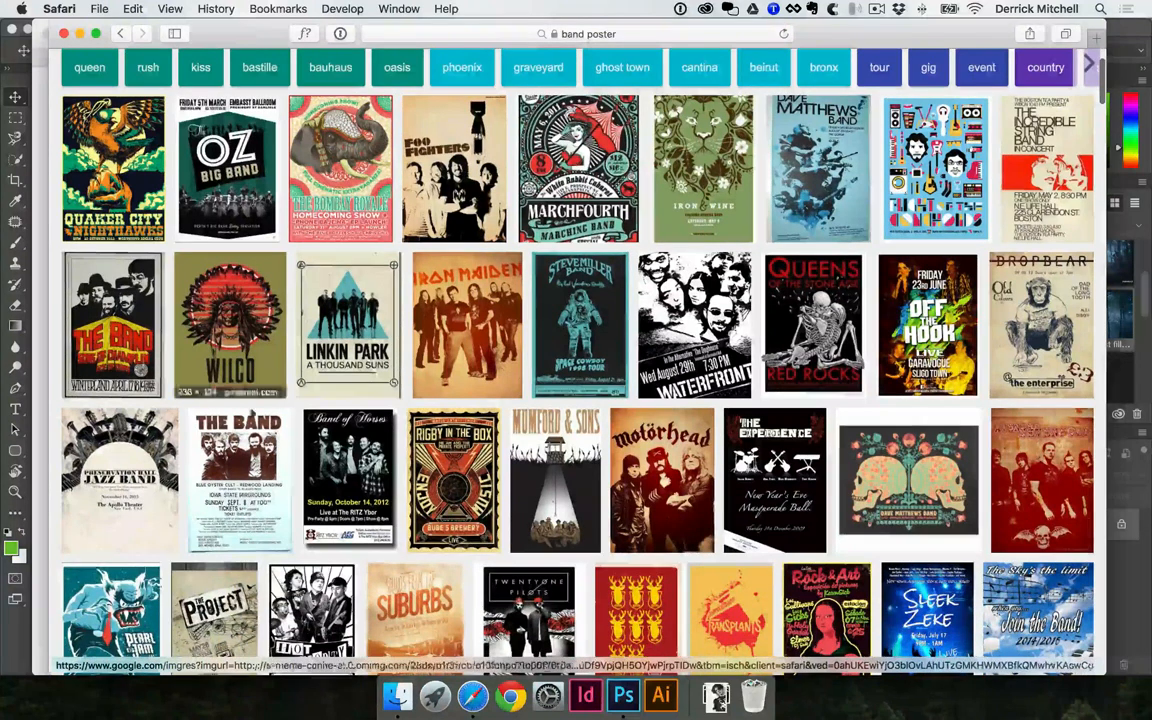
scroll(454, 470, down, 1)
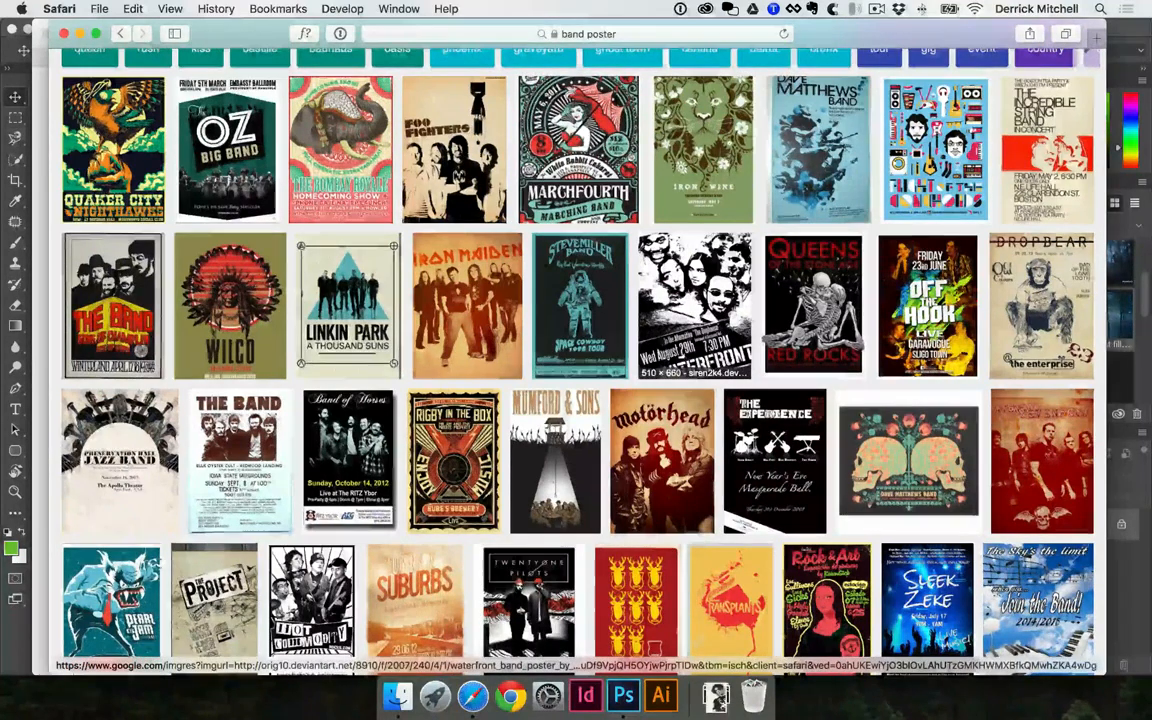
click(695, 305)
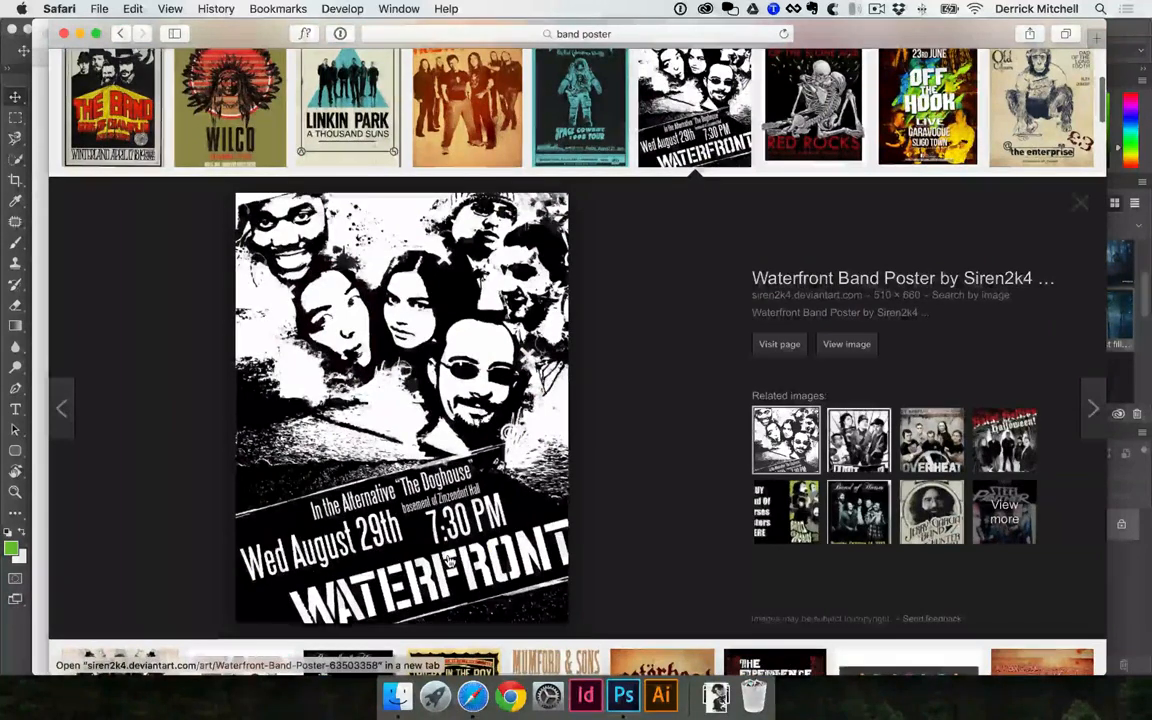
scroll(412, 390, up, 2)
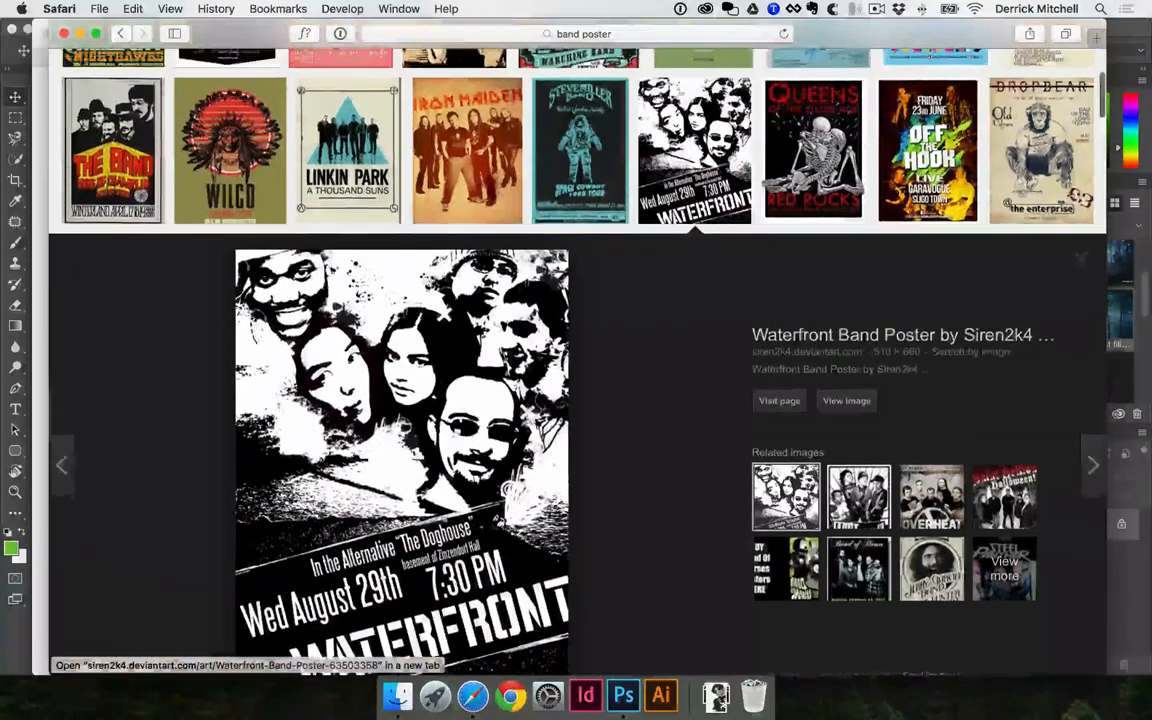
Preview the Linkin Park "A Thousand Suns" poster and save its image into a new Desktop folder named "ideas"
click(360, 155)
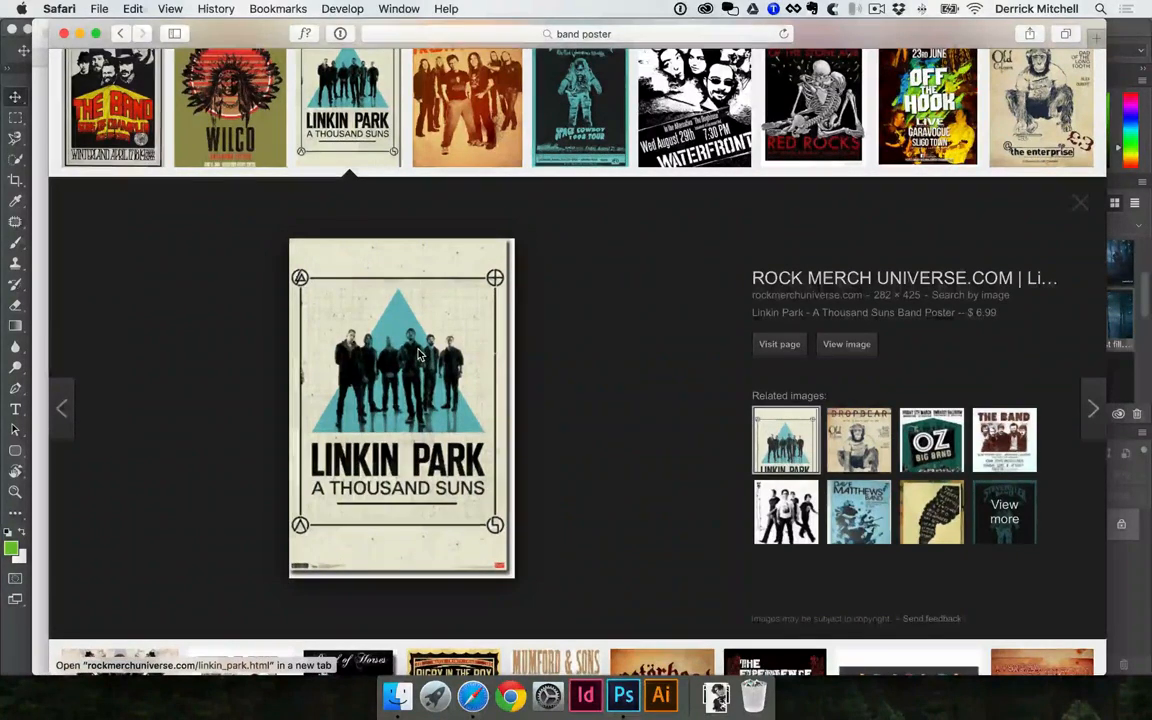
right_click(403, 362)
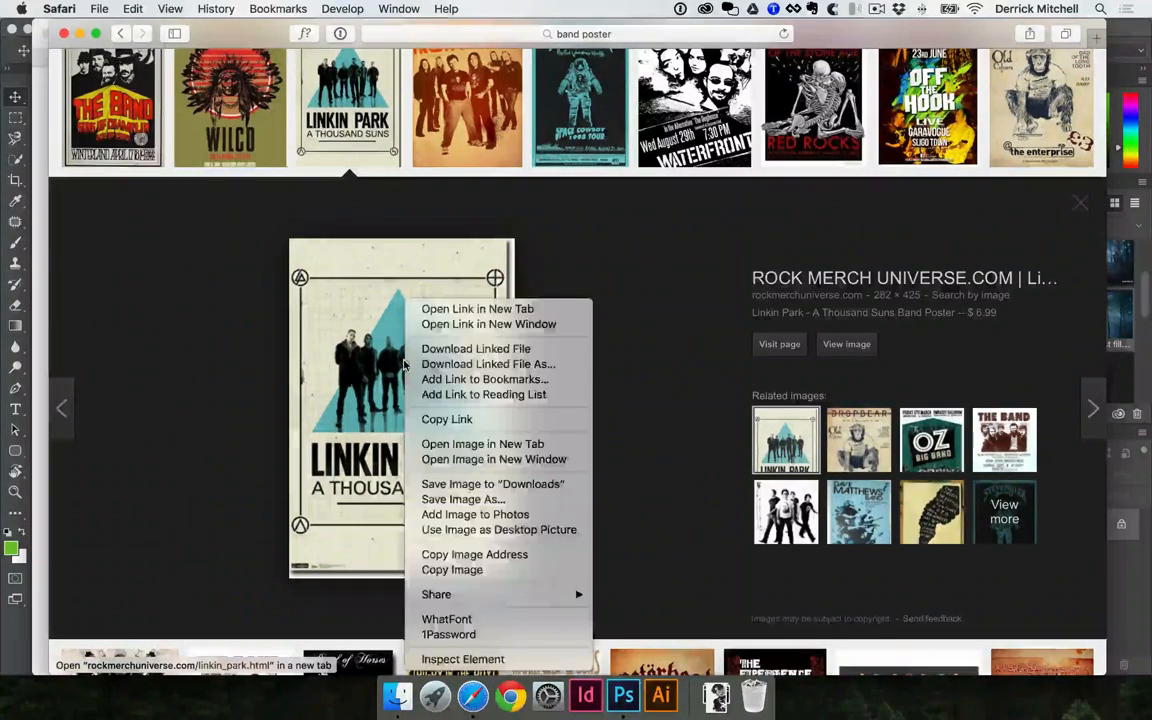
click(493, 503)
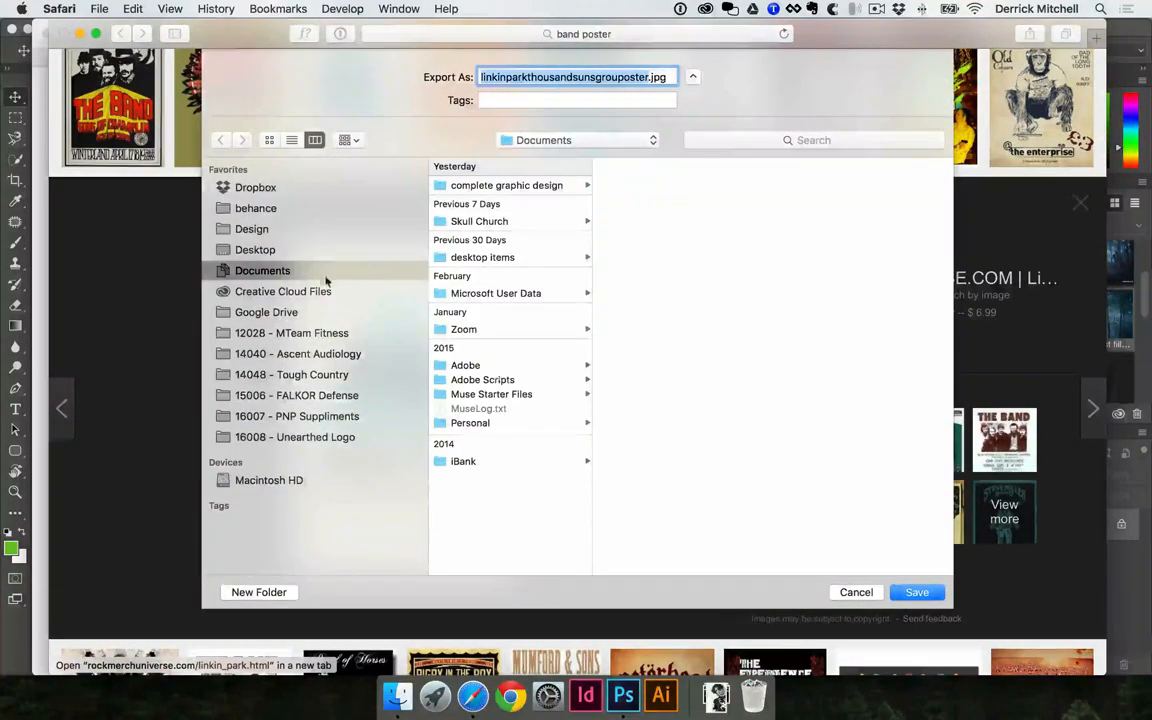
click(279, 252)
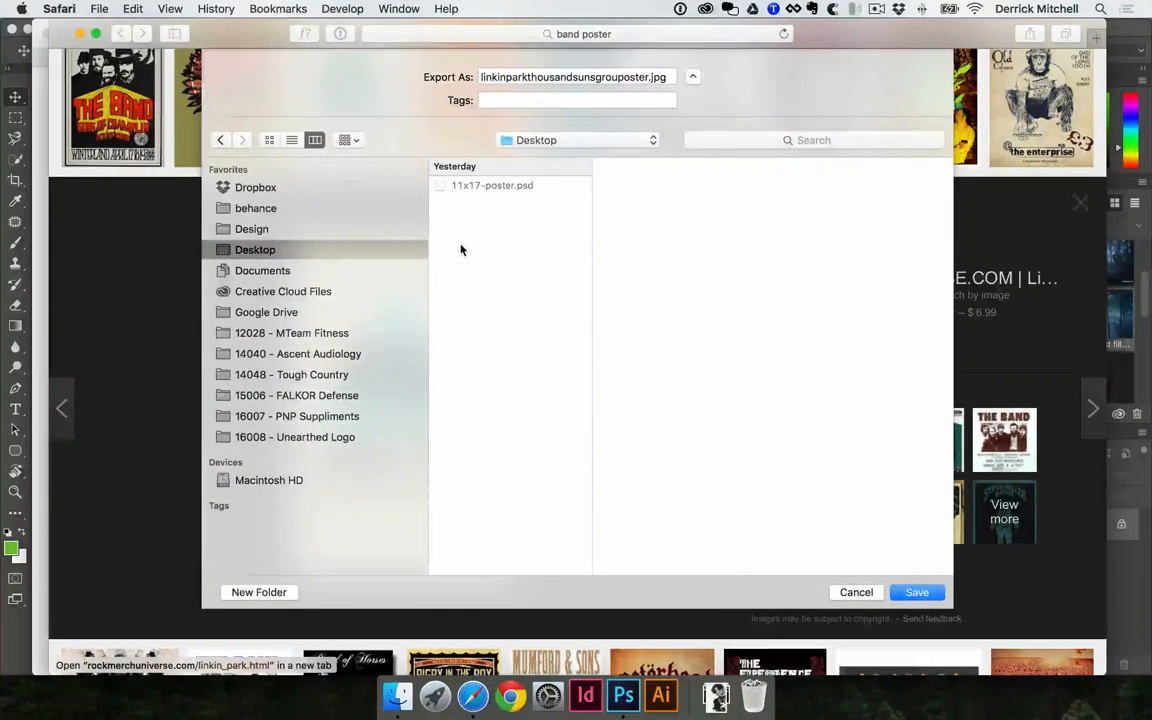
key(super+shift+n)
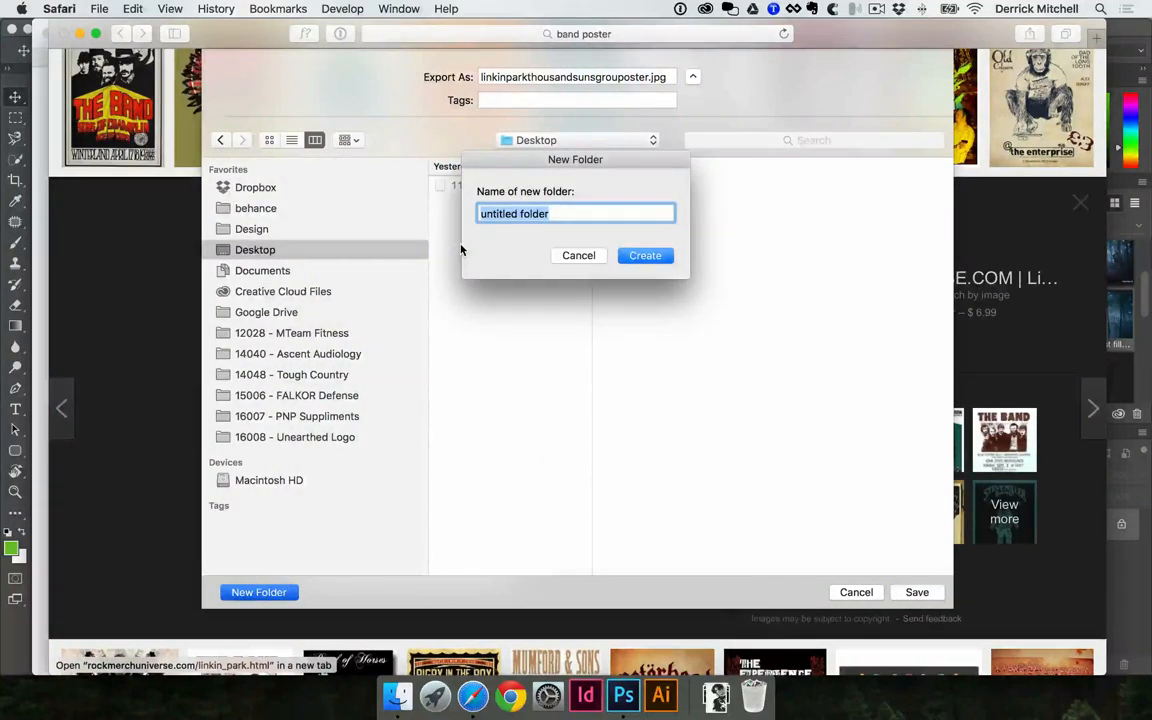
text(ideas)
key(Return)
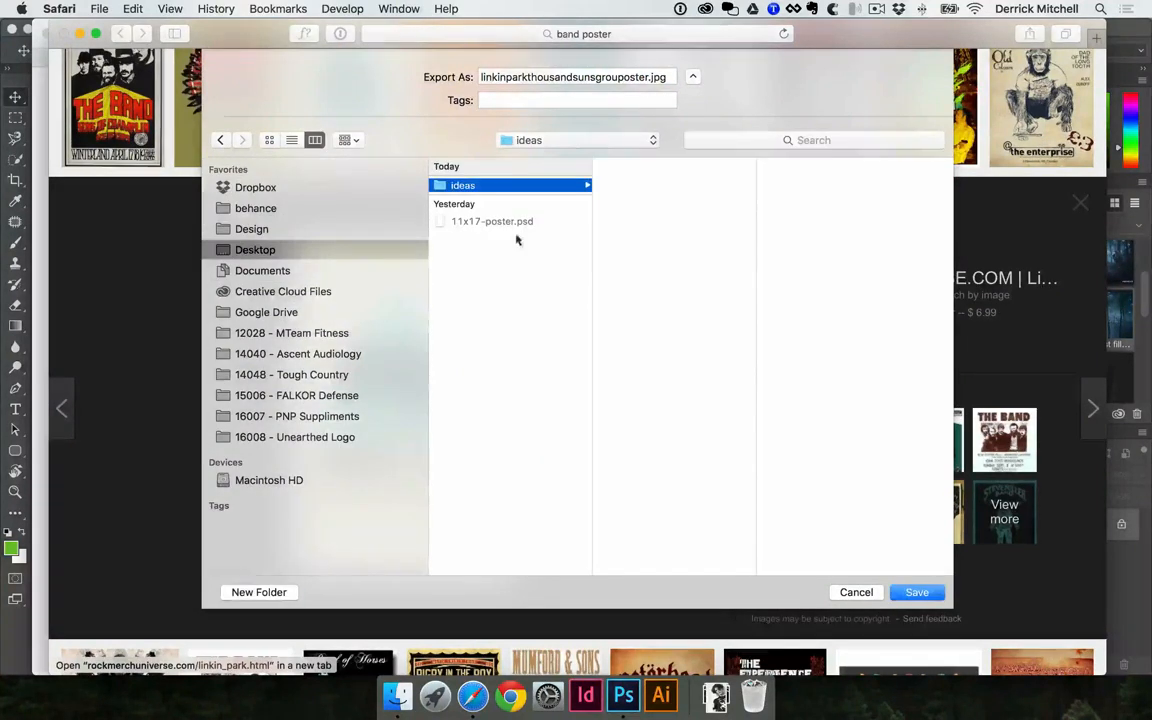
click(916, 591)
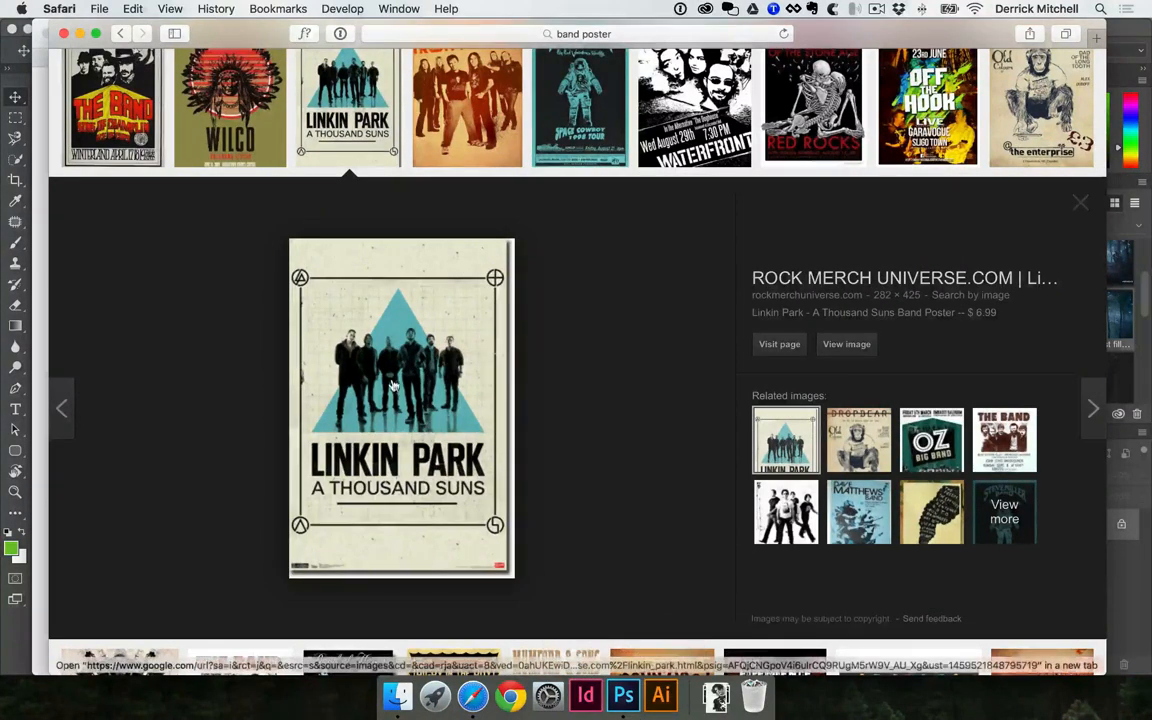
Bring the Linkin Park poster image from the browser into 11x17-poster.psd in Photoshop and shift it slightly down and left
drag(393, 385, 401, 268)
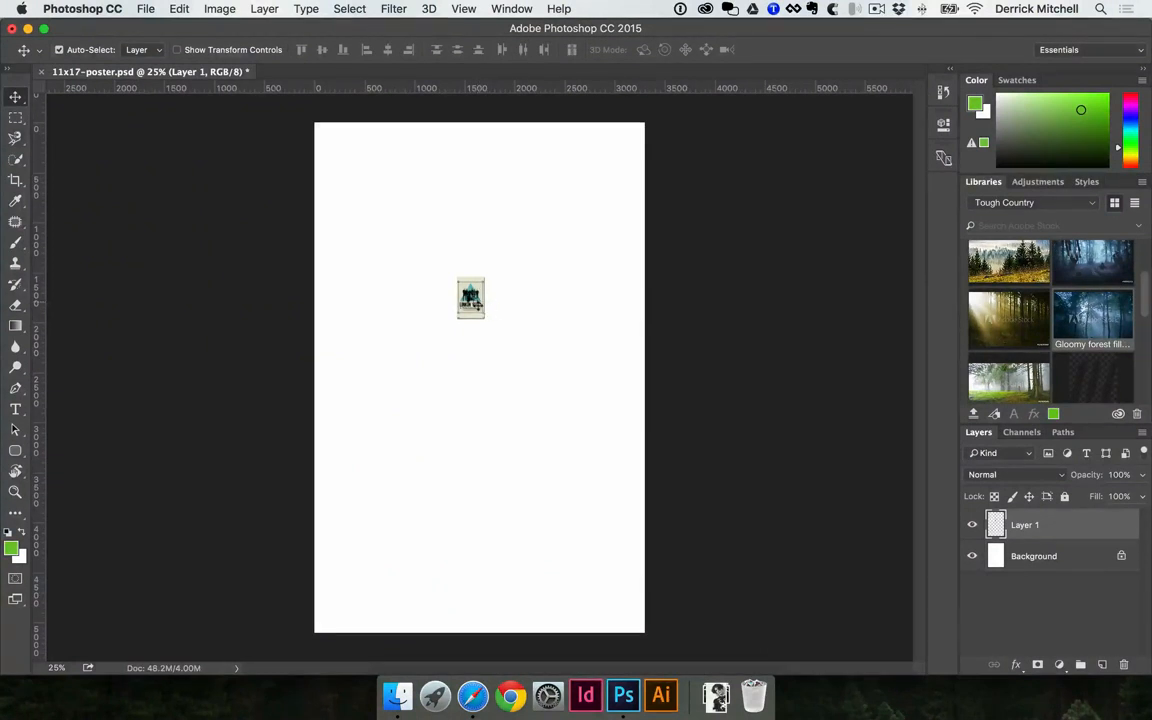
drag(476, 304, 454, 327)
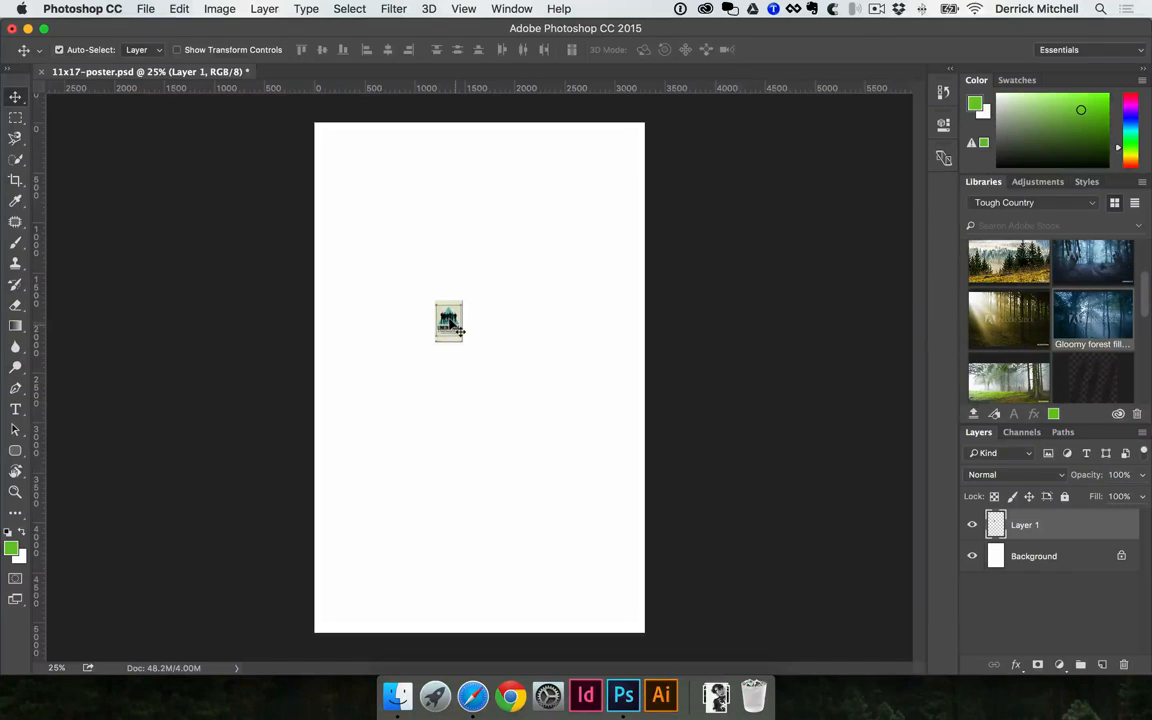
key(ctrl+t)
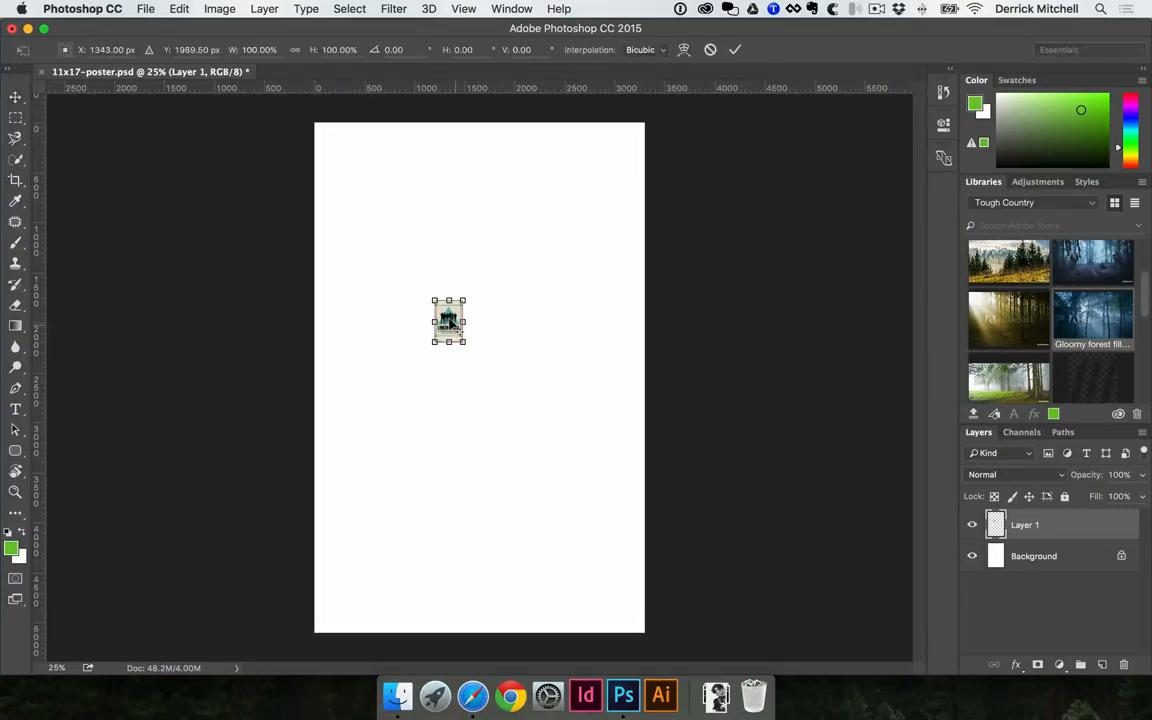
key(Return)
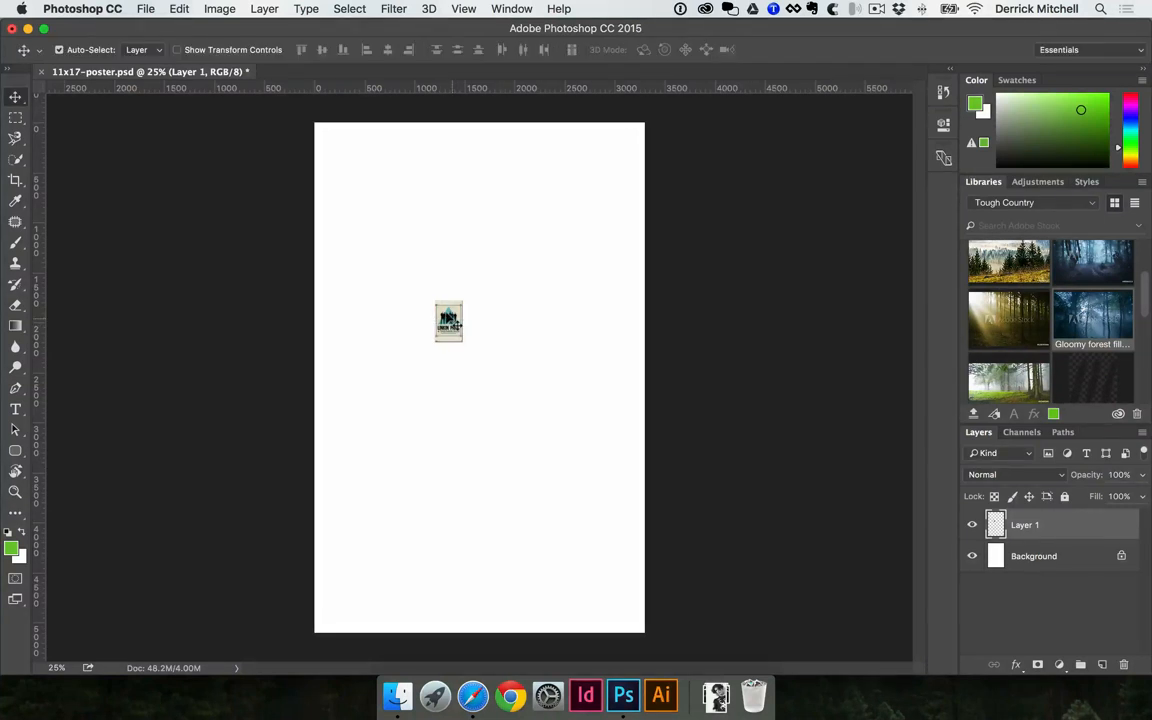
key(ctrl+t)
key(Return)
Enlarge the Linkin Park image proportionally to about 867% with Free Transform and position it near the middle of the page
click(176, 8)
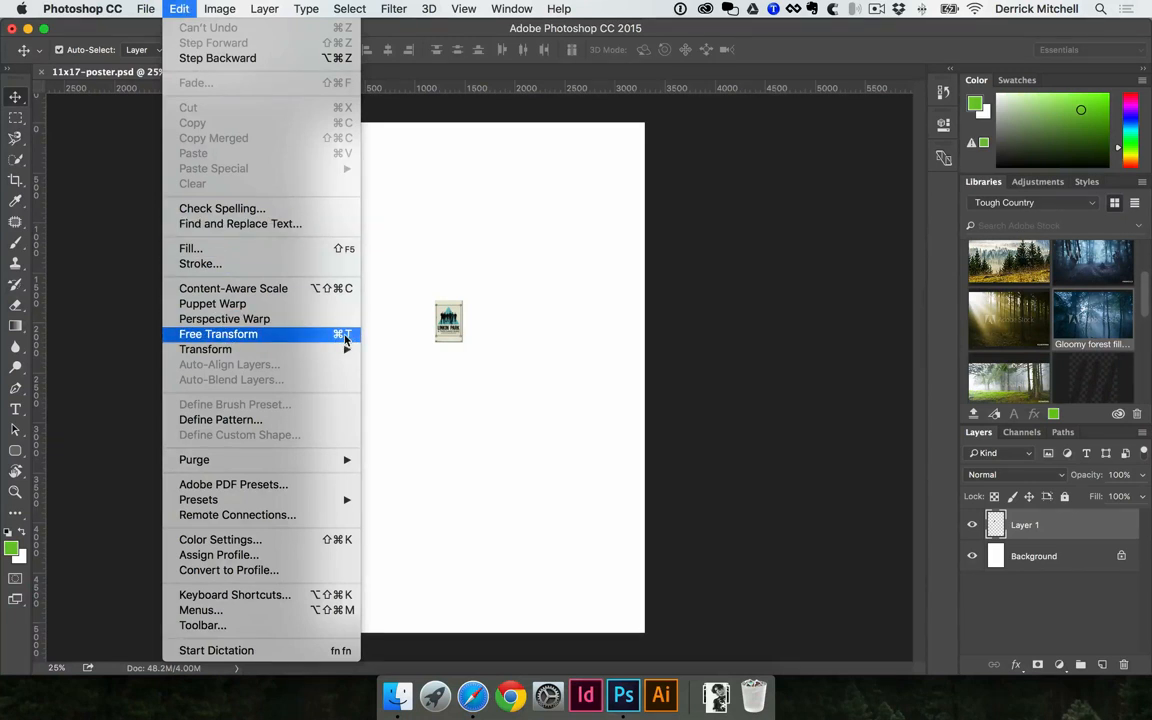
click(325, 336)
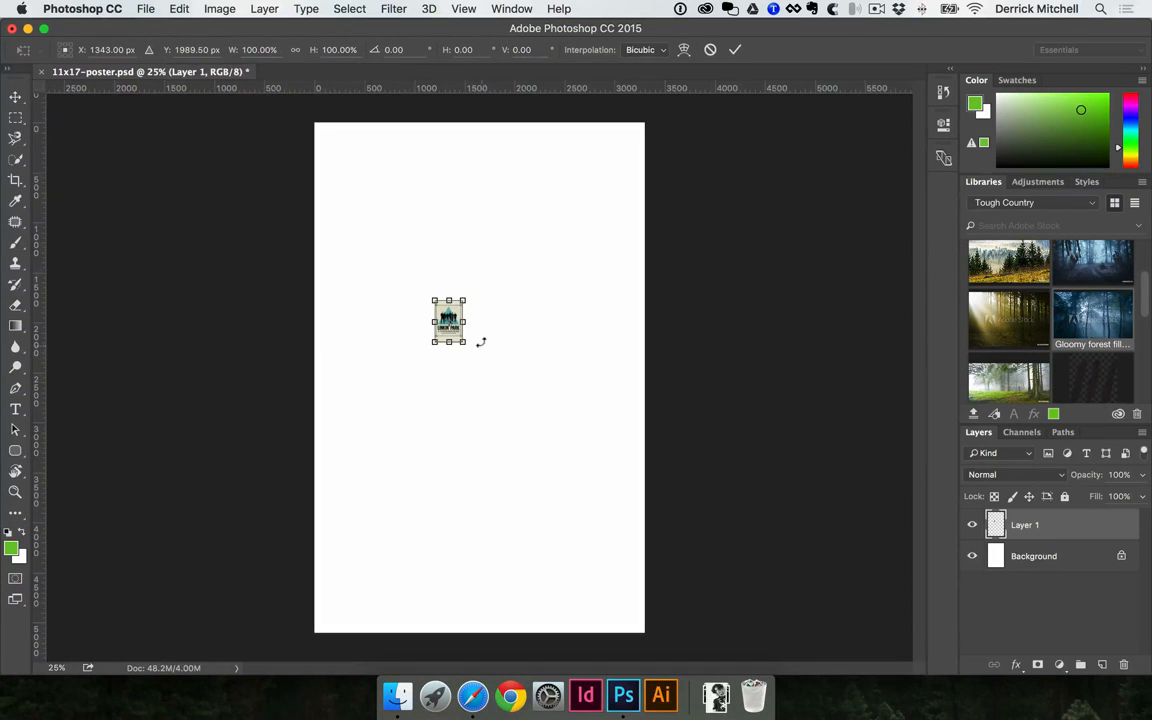
drag(465, 344, 625, 568)
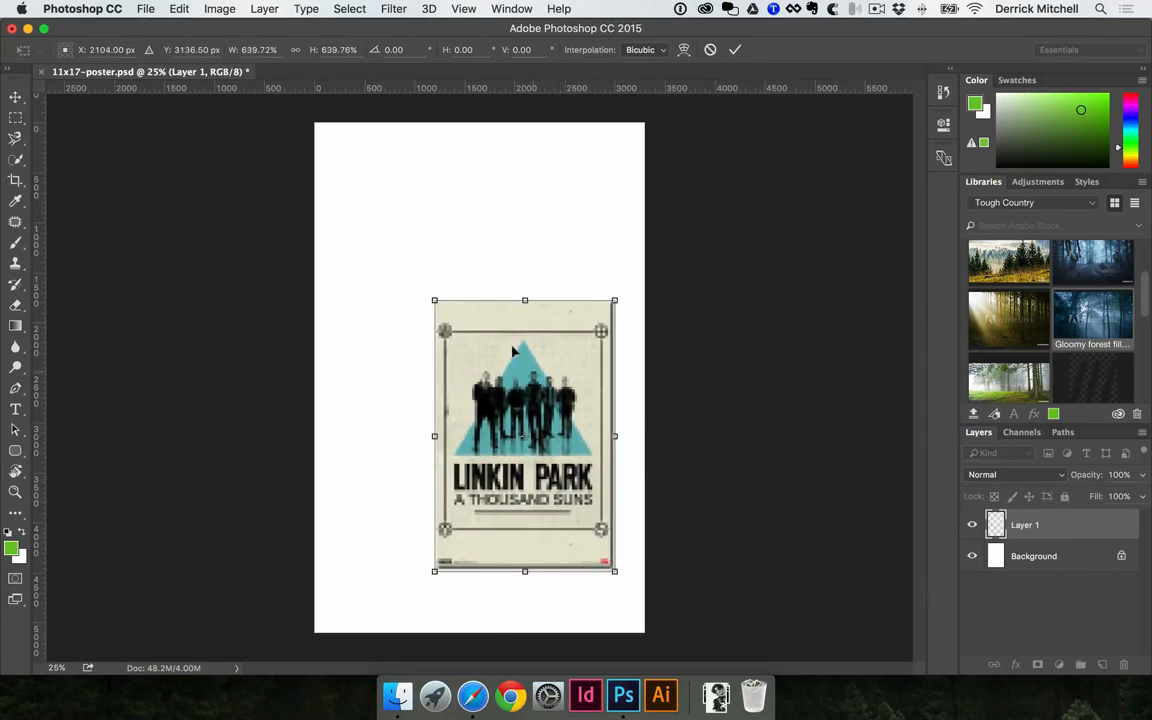
drag(437, 297, 346, 212)
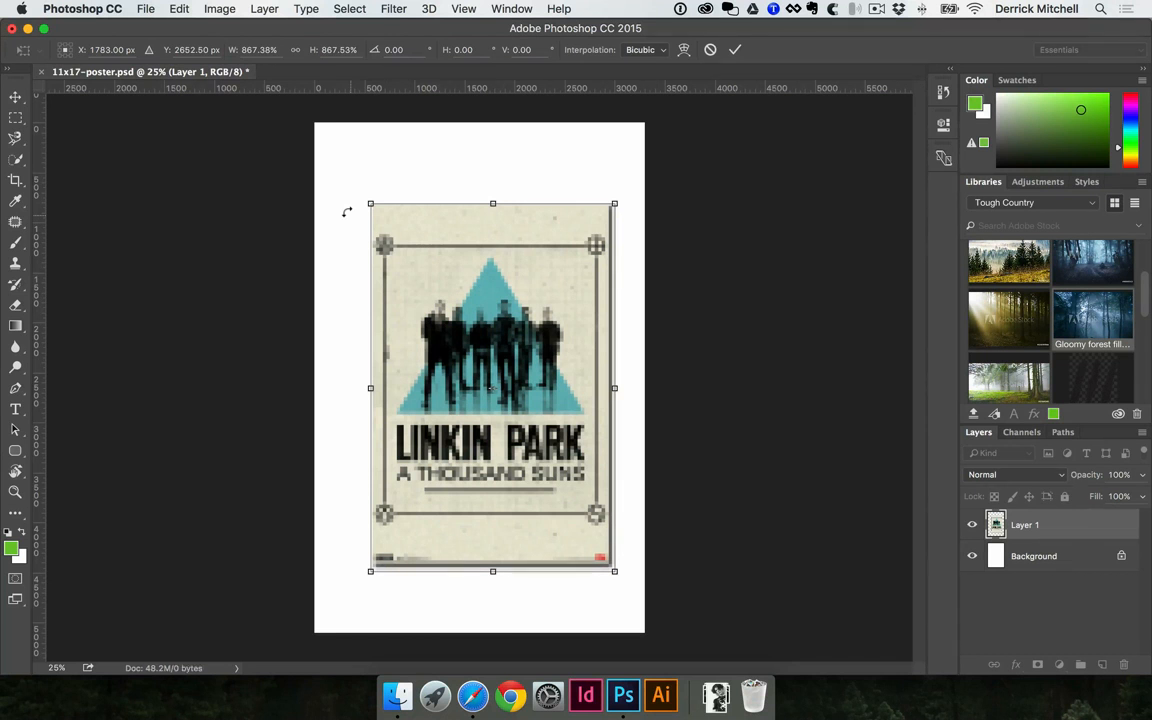
click(737, 54)
mouse_move(527, 288)
mouse_down()
mouse_move(520, 262)
mouse_move(522, 287)
mouse_up()
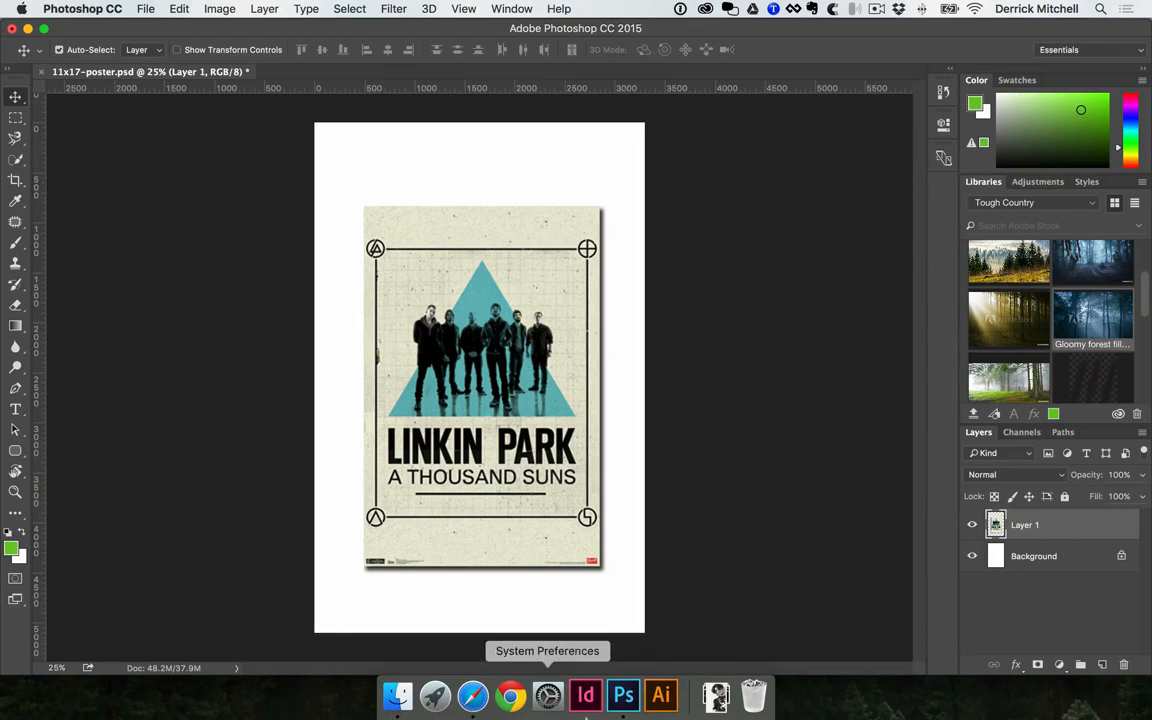
Switch to Safari, find the Mumford & Sons poster in the results, and save its image to the "ideas" folder
click(476, 692)
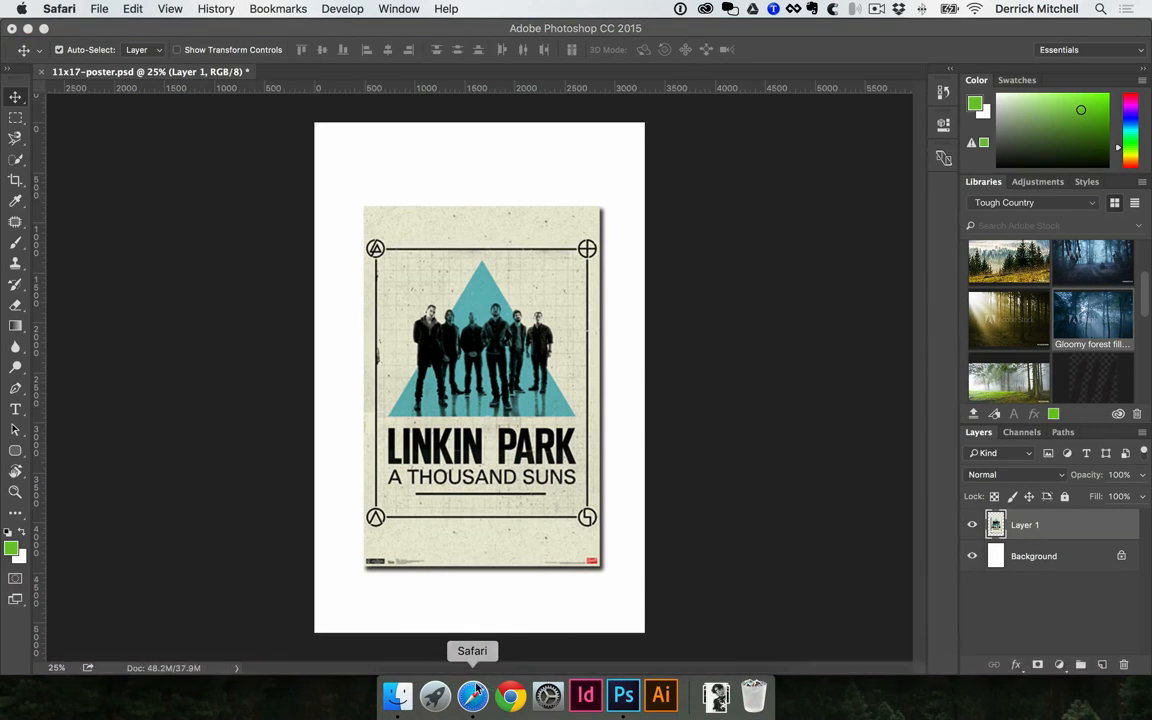
scroll(576, 432, up, 3)
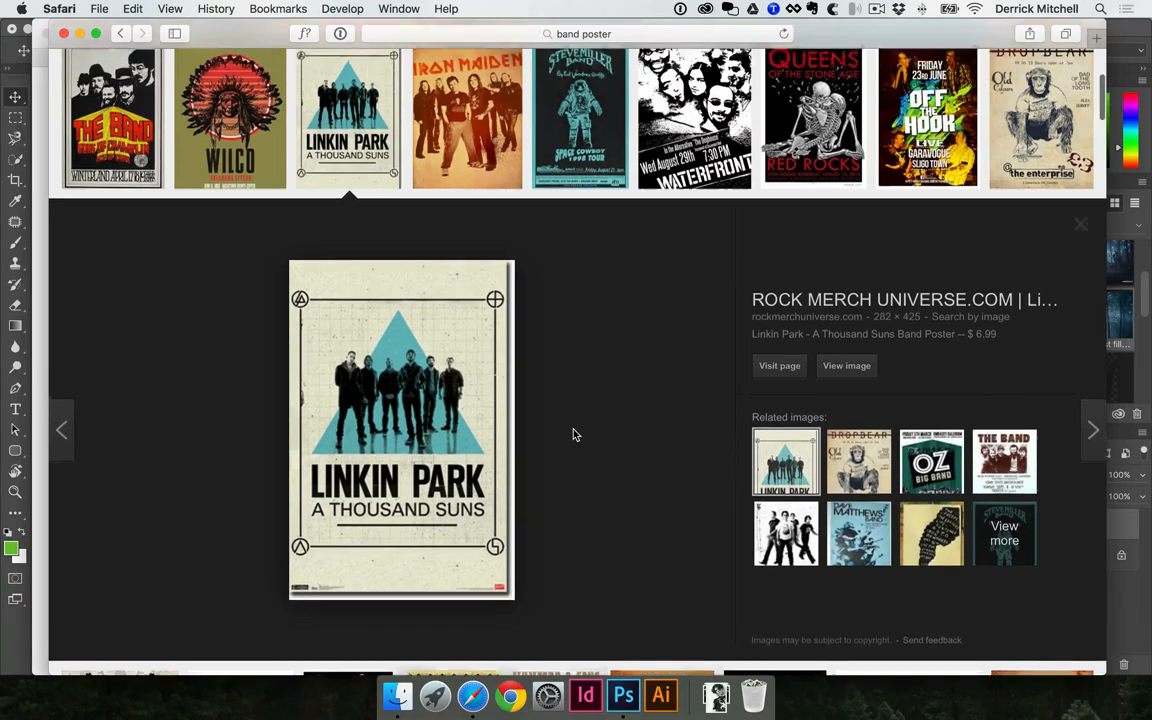
scroll(527, 430, down, 10)
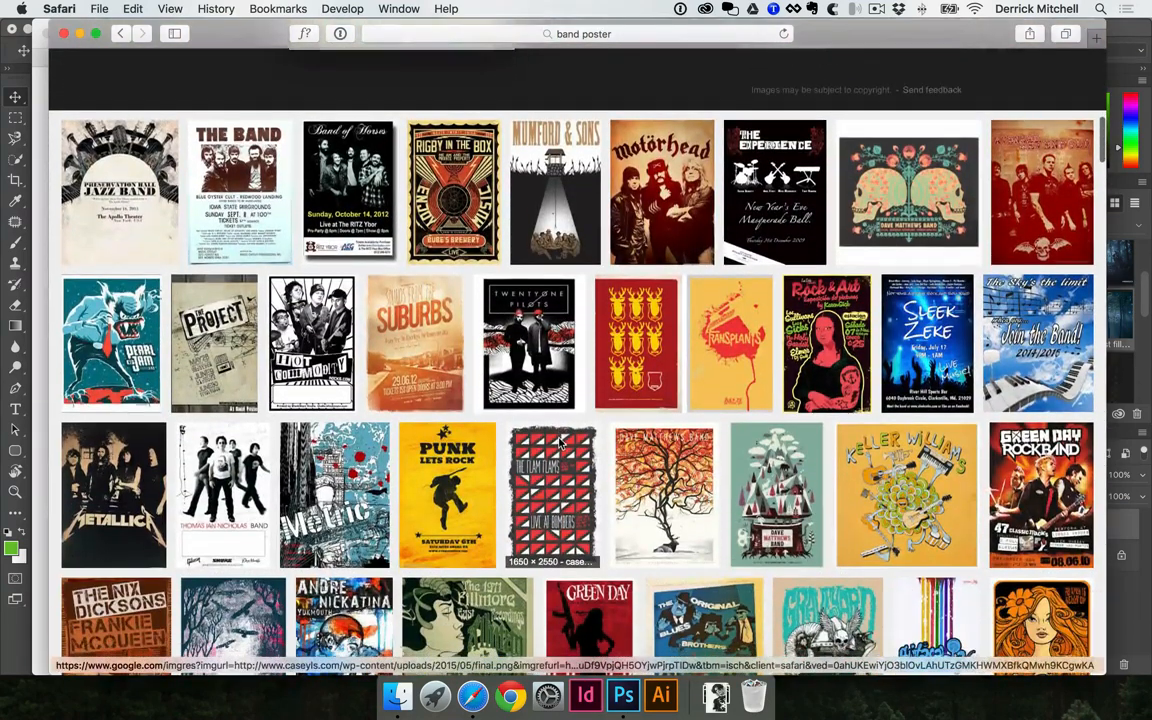
scroll(575, 442, down, 2)
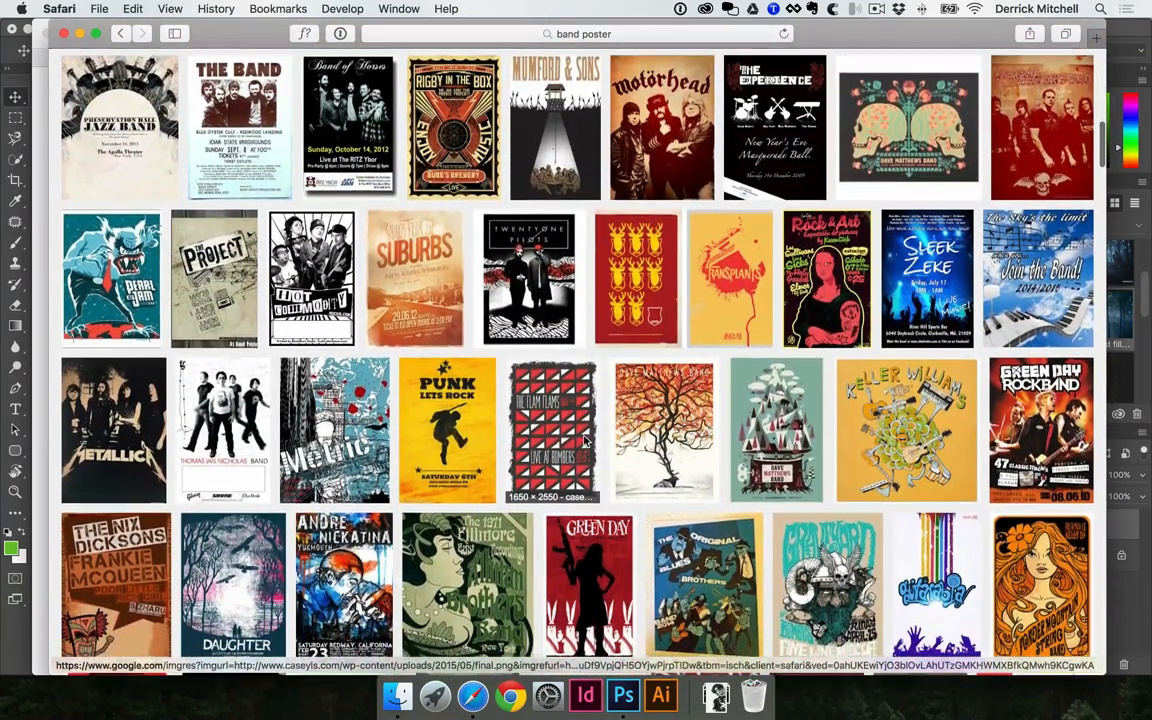
click(555, 130)
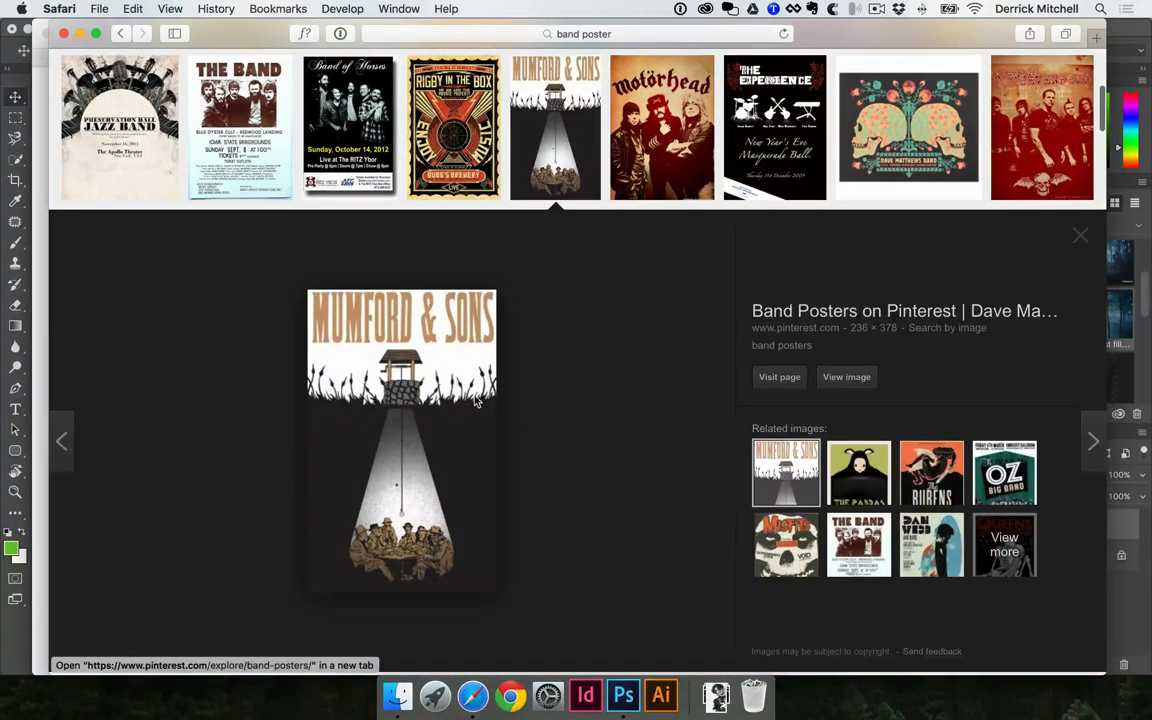
right_click(400, 405)
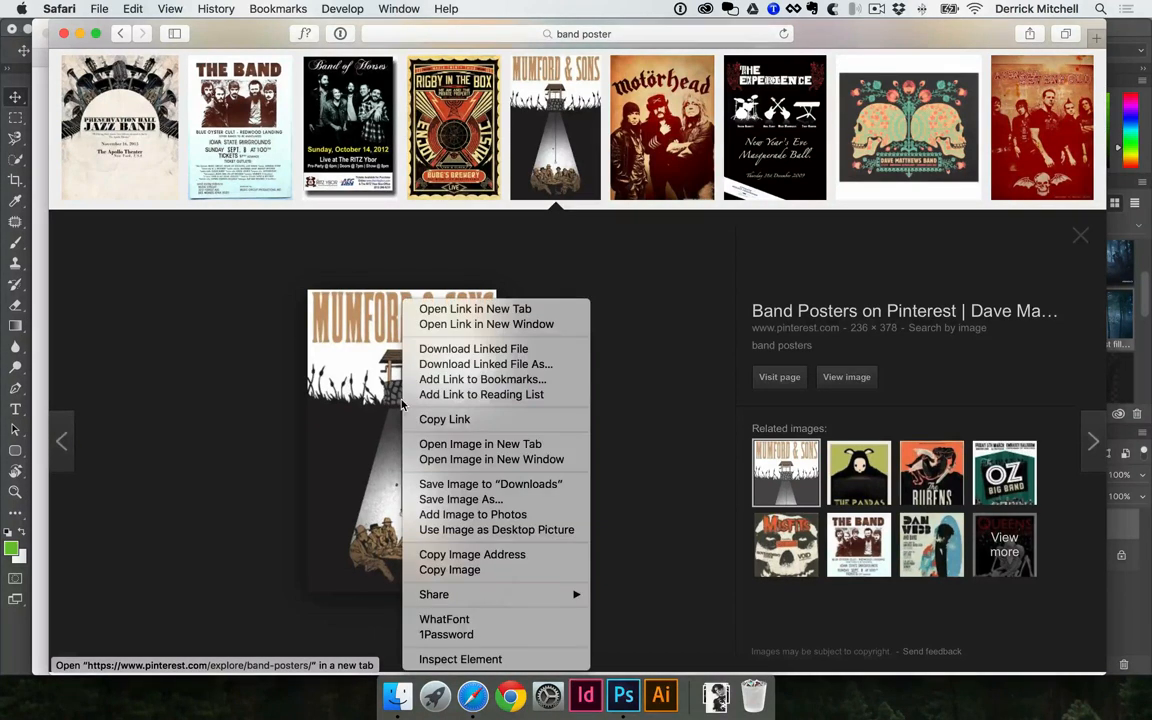
click(462, 499)
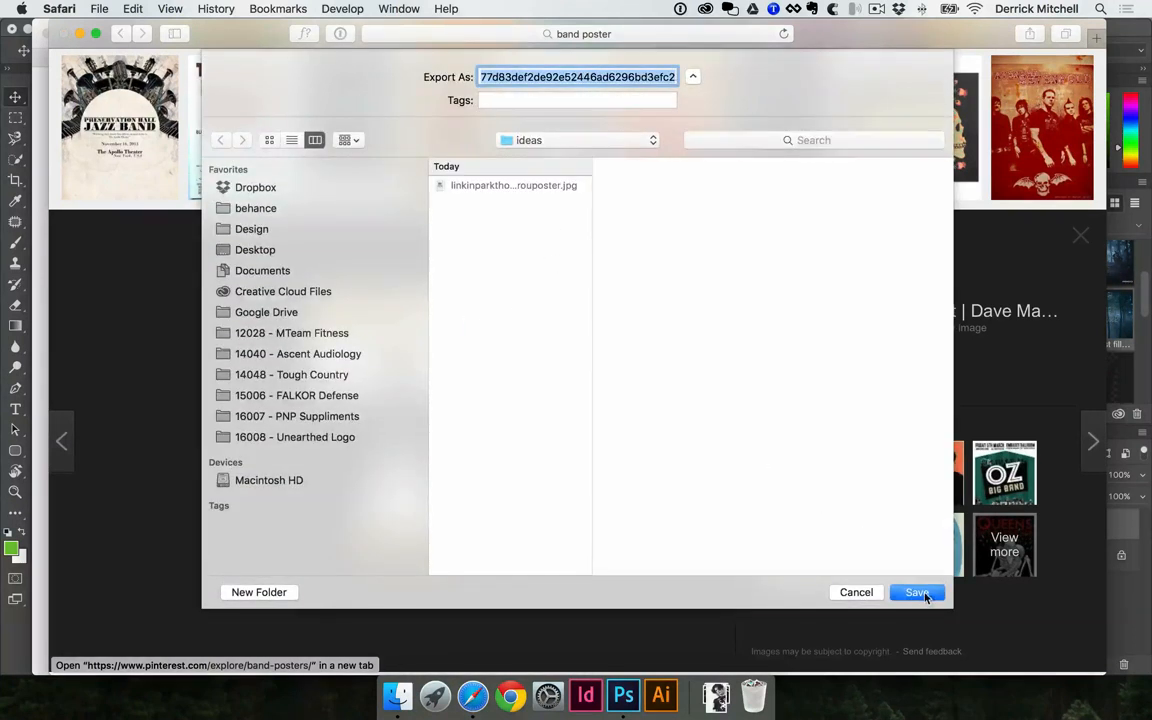
click(918, 592)
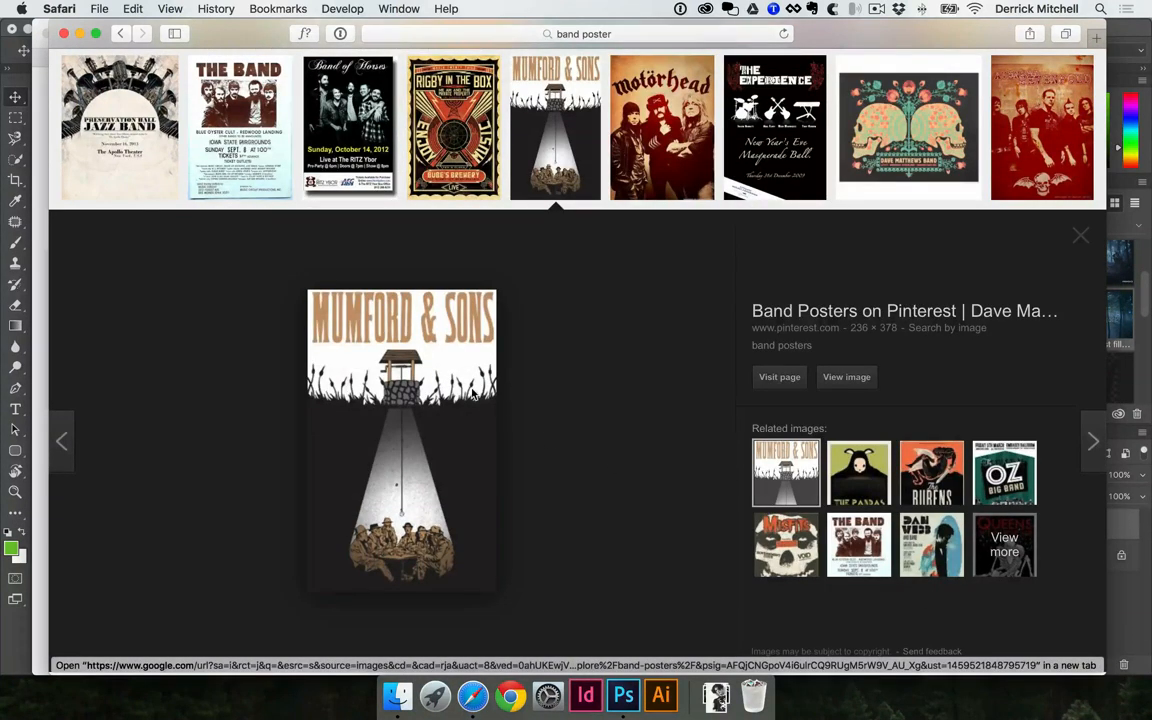
Bring the Mumford & Sons poster image from the browser into 11x17-poster.psd in Photoshop and apply Free Transform to it
drag(447, 395, 520, 350)
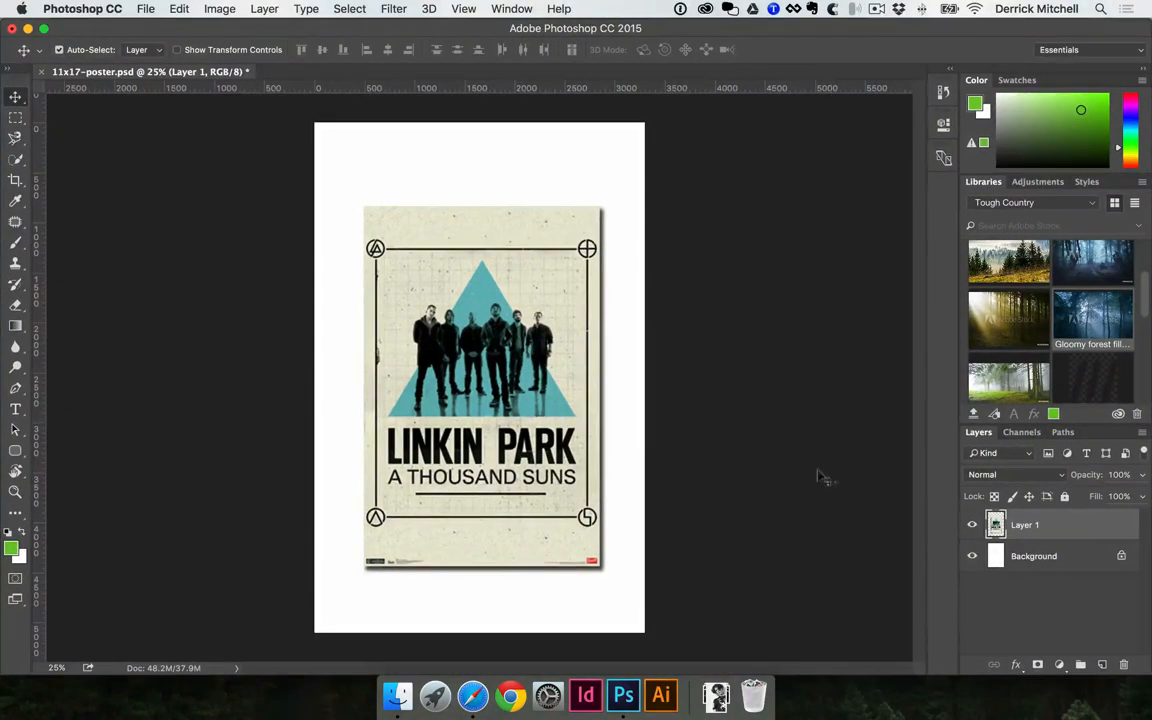
click(472, 696)
drag(438, 452, 611, 553)
key(super+t)
key(Return)
Switch to Safari and browse the "band poster" image results for further poster inspiration
click(473, 693)
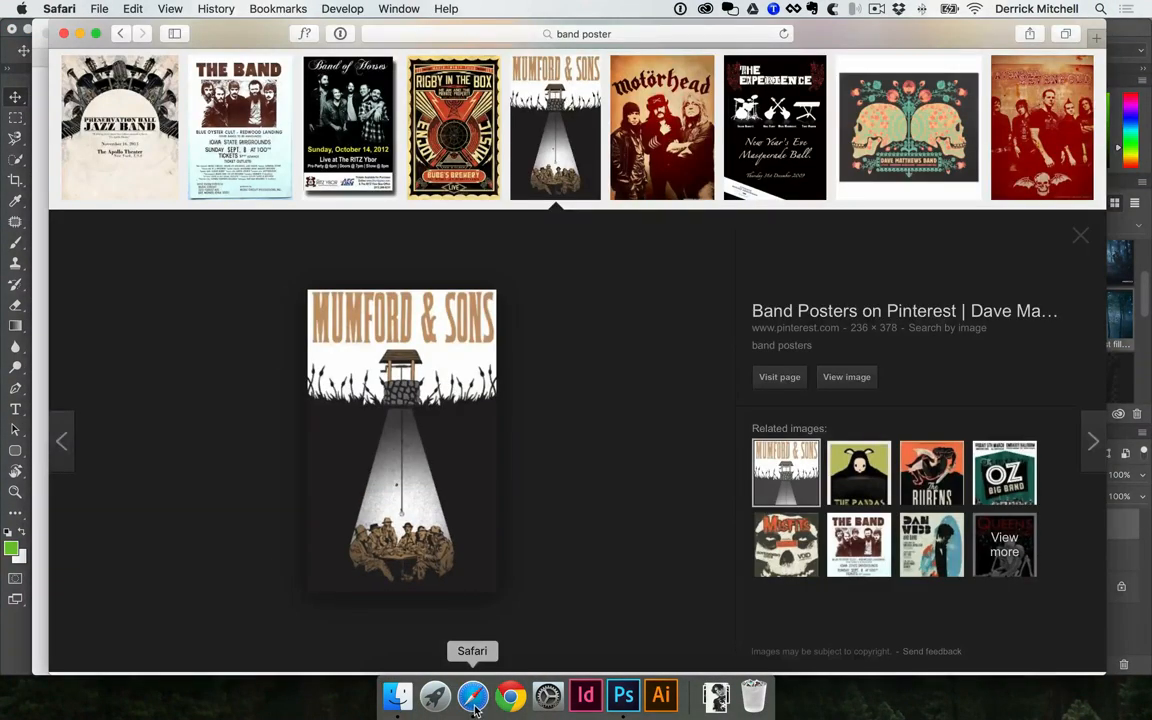
scroll(549, 561, down, 5)
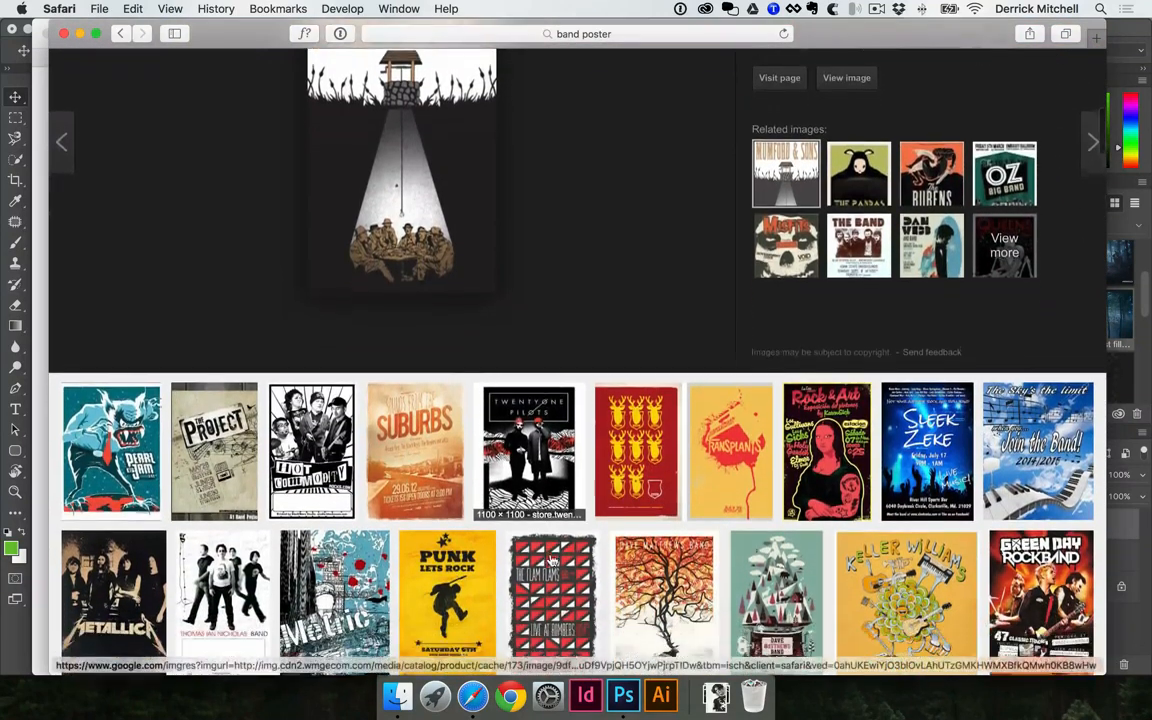
scroll(561, 557, down, 3)
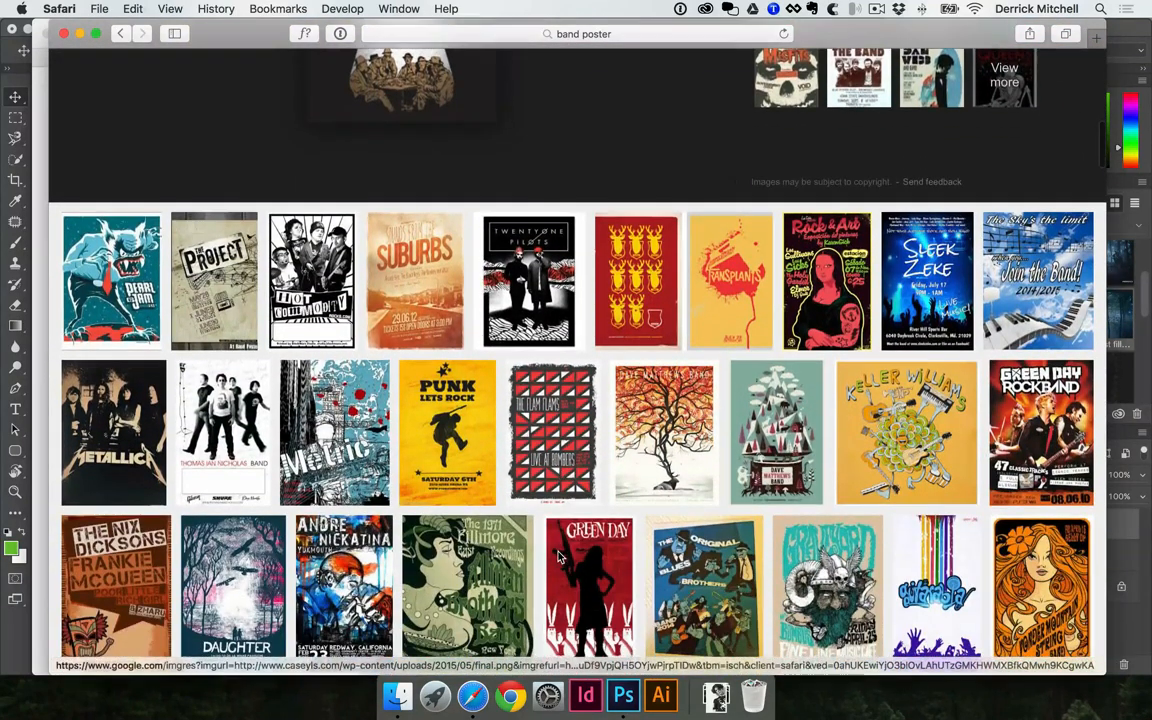
scroll(563, 558, down, 3)
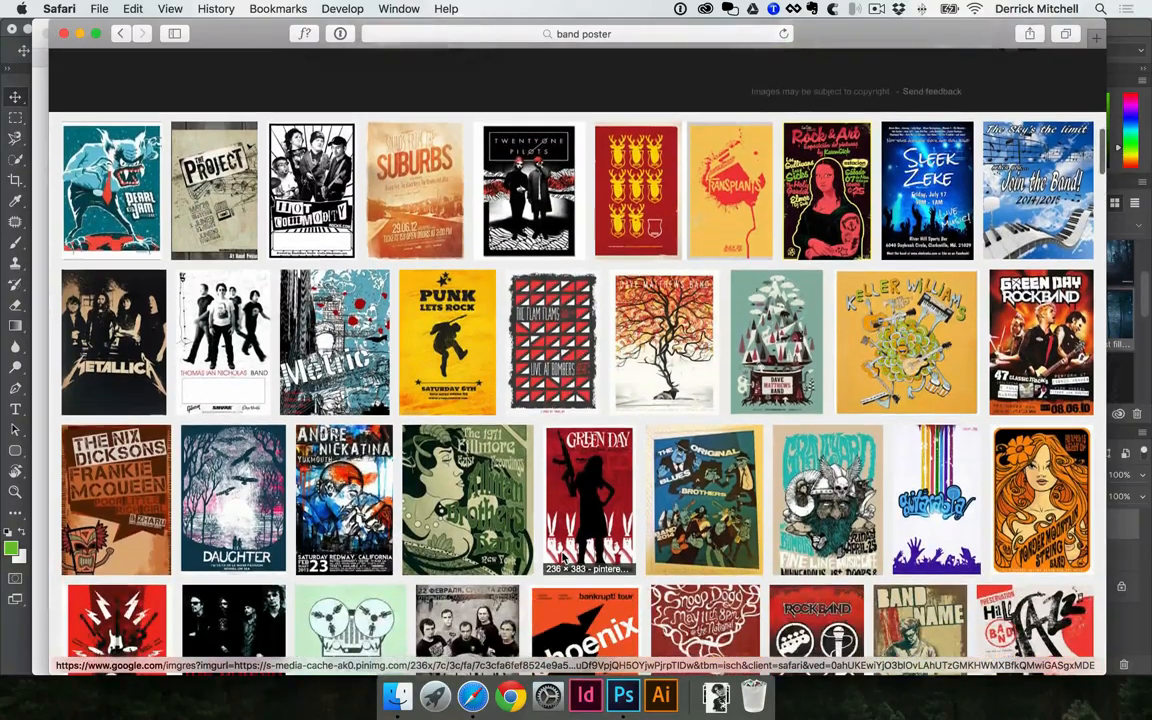
scroll(563, 558, down, 10)
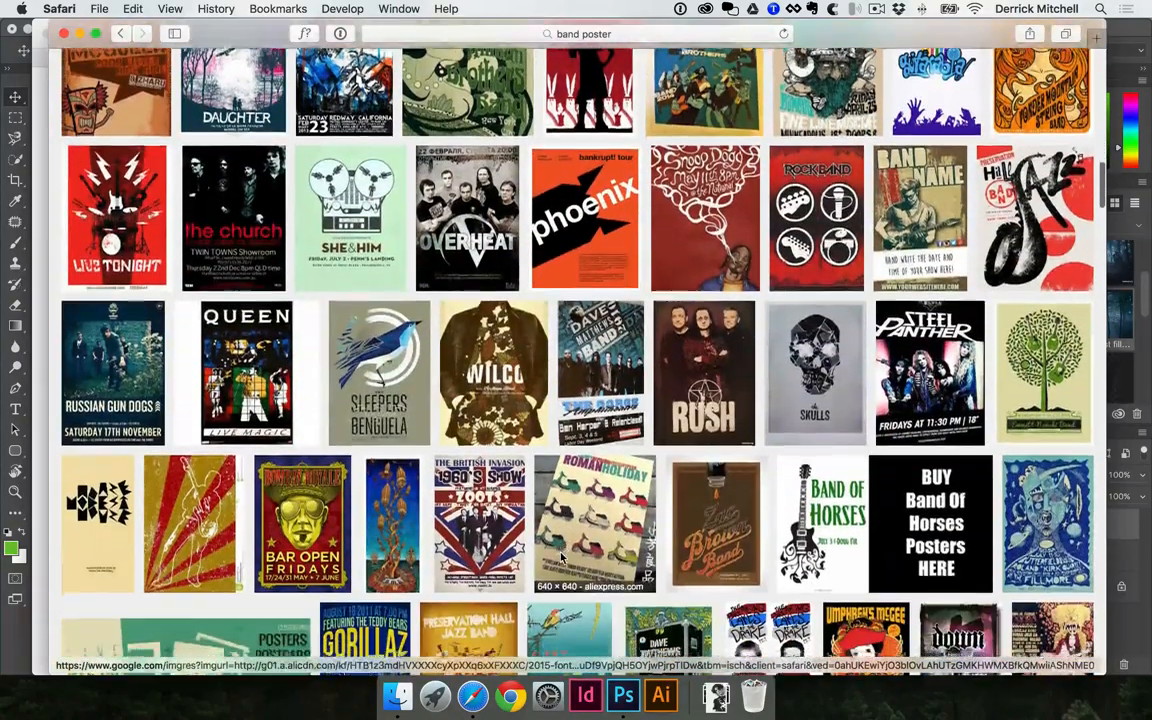
scroll(561, 557, down, 5)
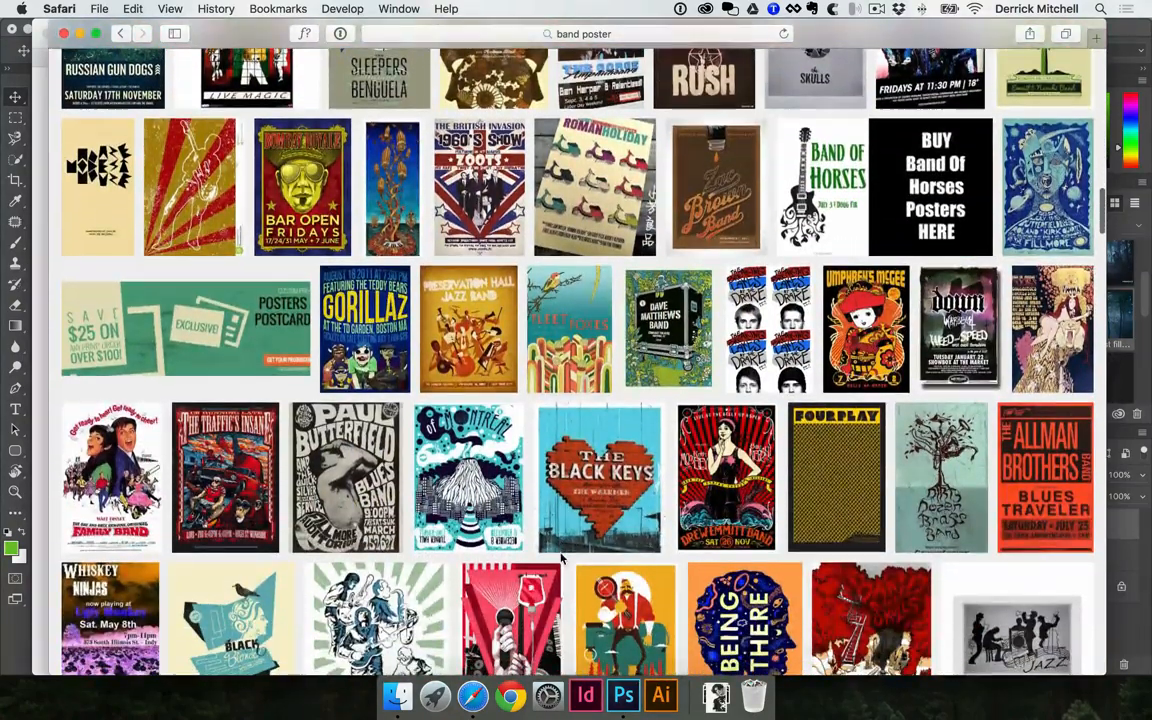
scroll(561, 557, down, 4)
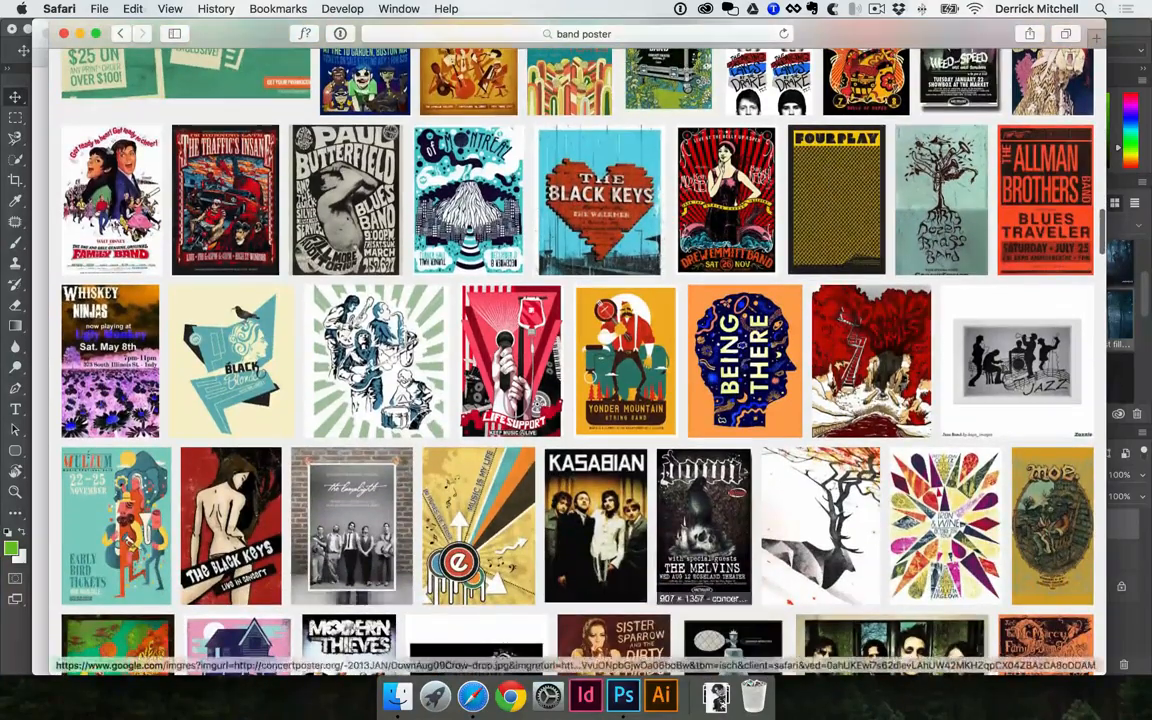
scroll(710, 490, down, 3)
scroll(745, 503, down, 2)
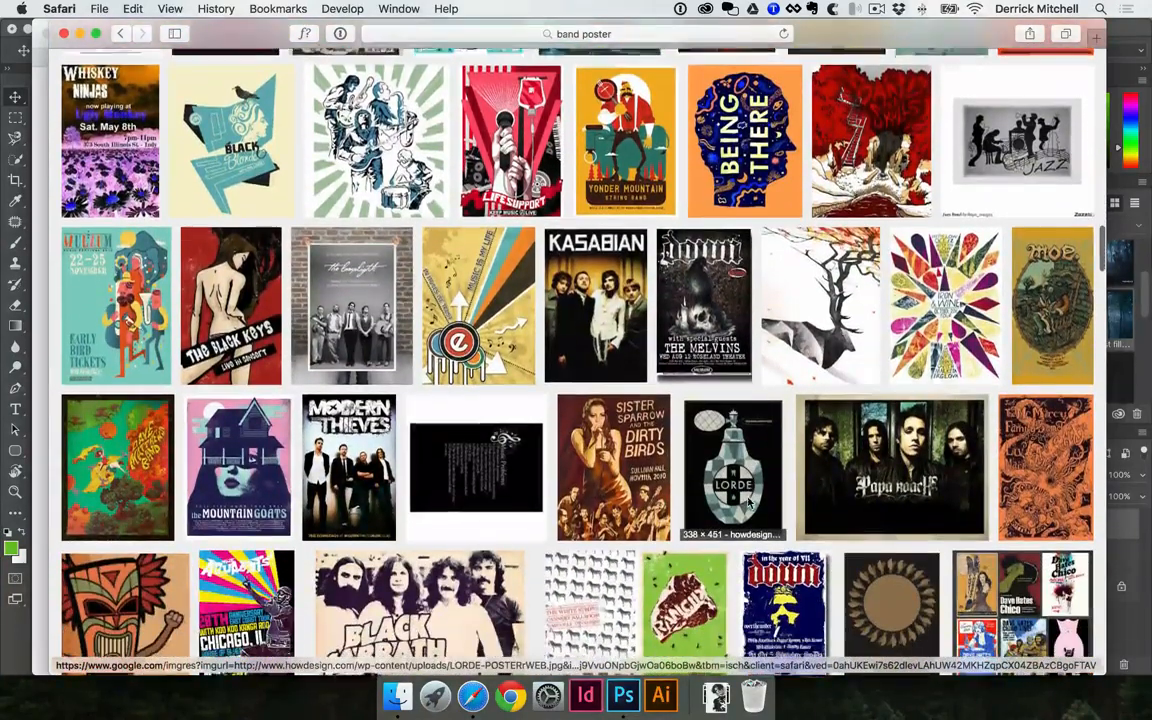
scroll(745, 503, up, 5)
scroll(745, 503, down, 4)
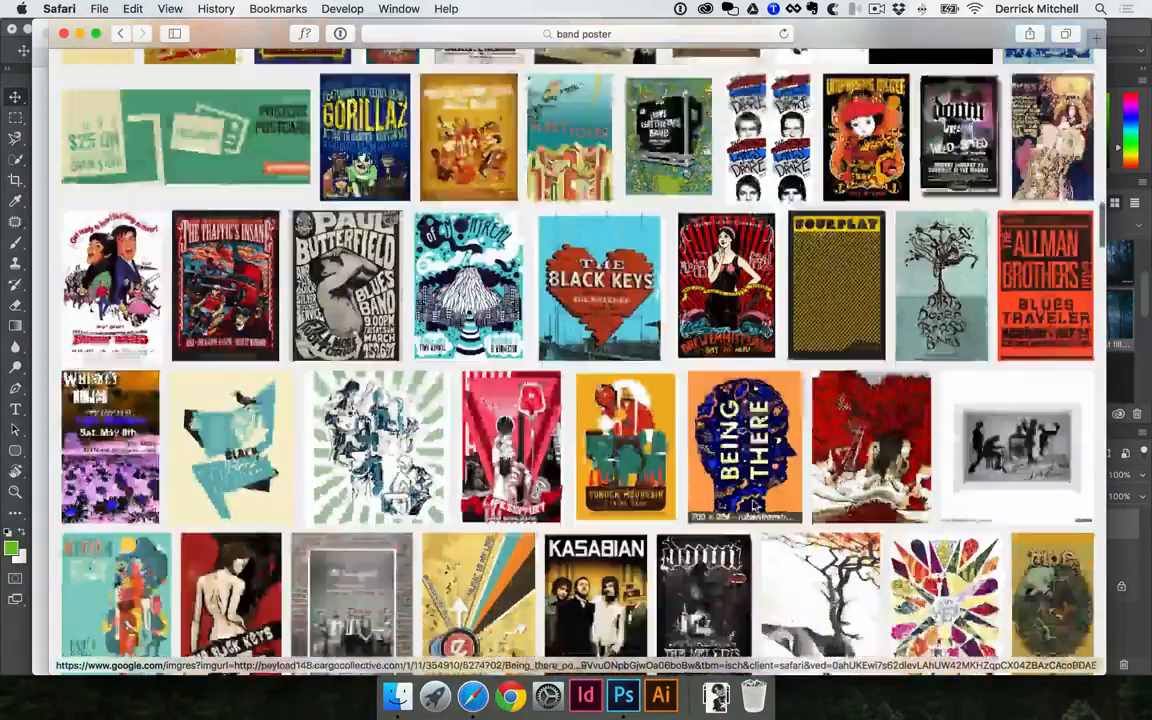
Open the Dirty Dozen Brass Band poster in the results and save its image to the "ideas" folder
click(925, 165)
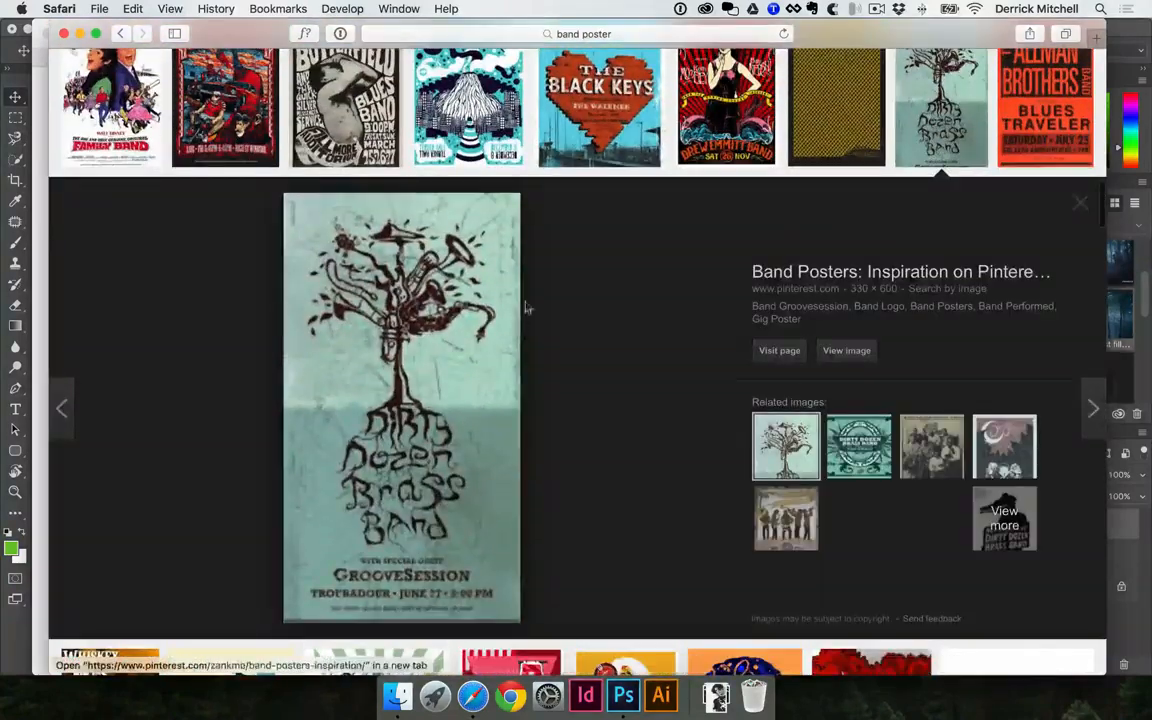
super+click(408, 349)
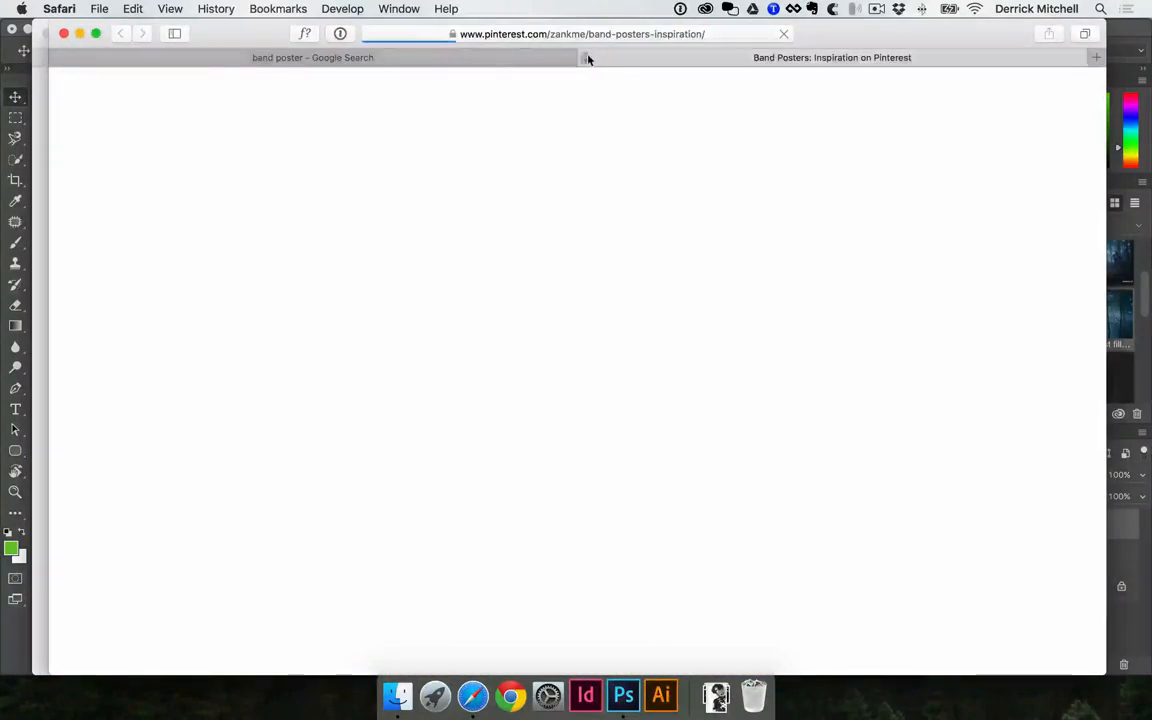
click(587, 58)
right_click(411, 300)
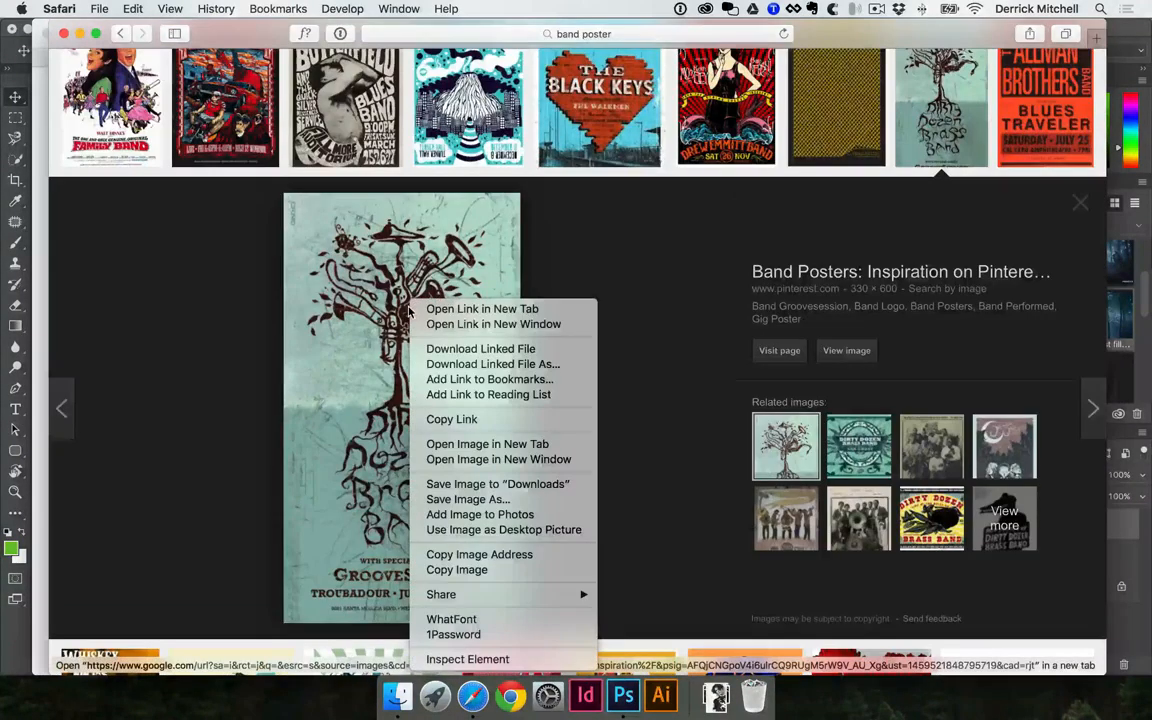
click(500, 500)
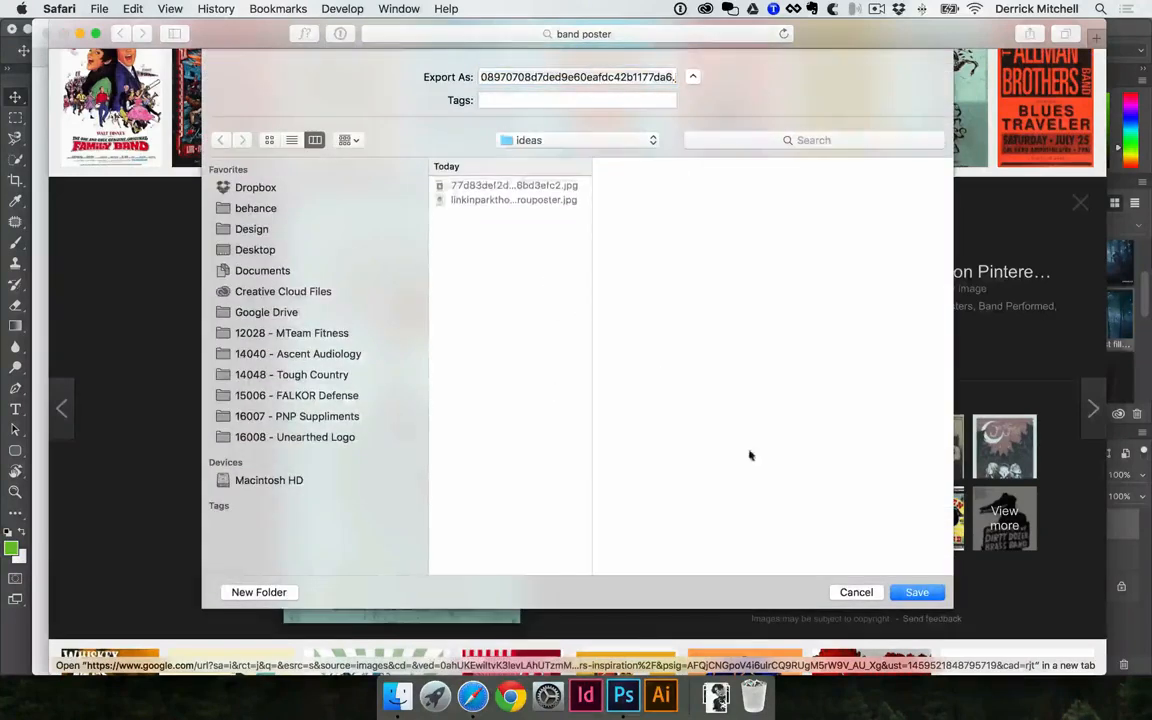
click(917, 592)
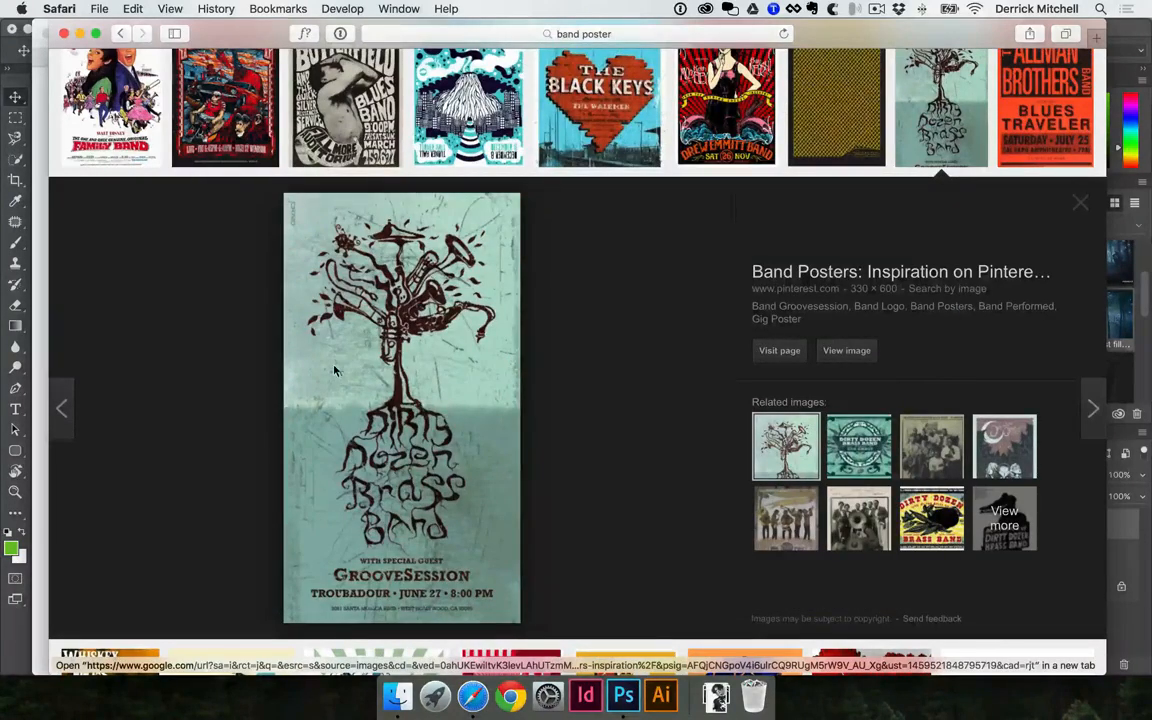
Bring the Dirty Dozen Brass Band poster from the browser into 11x17-poster.psd in Photoshop and enlarge it over the other posters with Free Transform
drag(340, 393, 506, 482)
key(super+t)
key(Return)
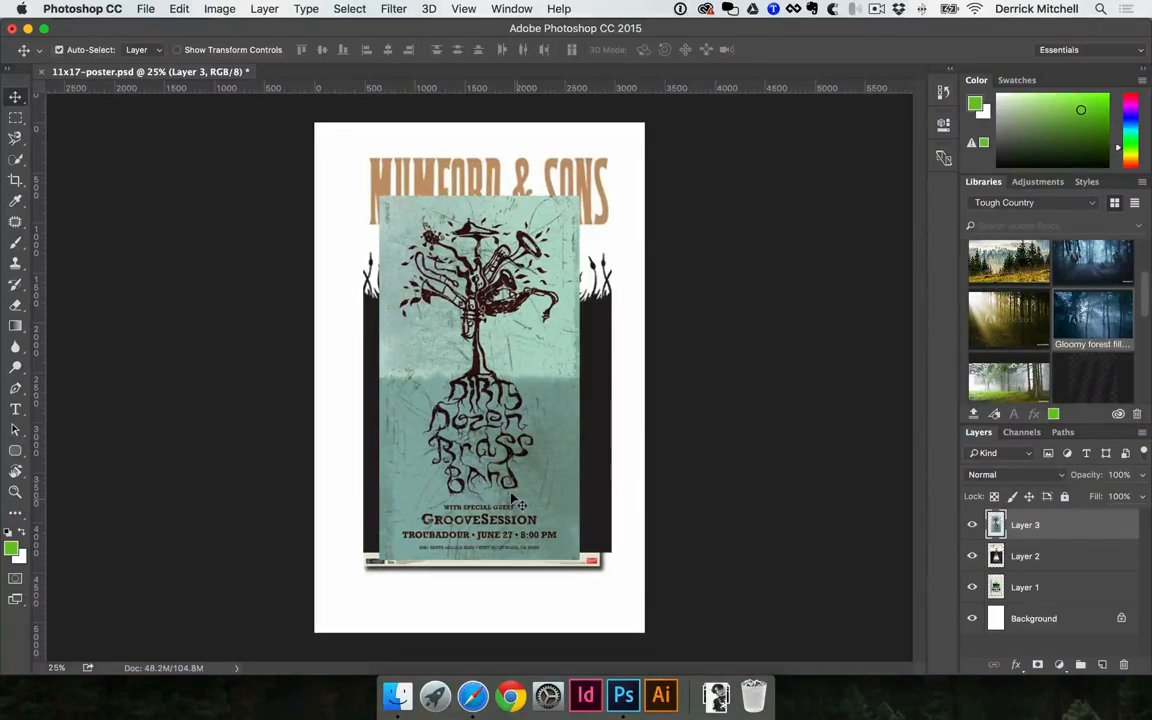
Put the three poster image layers into a group named "Ideas" and save the document
shift+click(1066, 589)
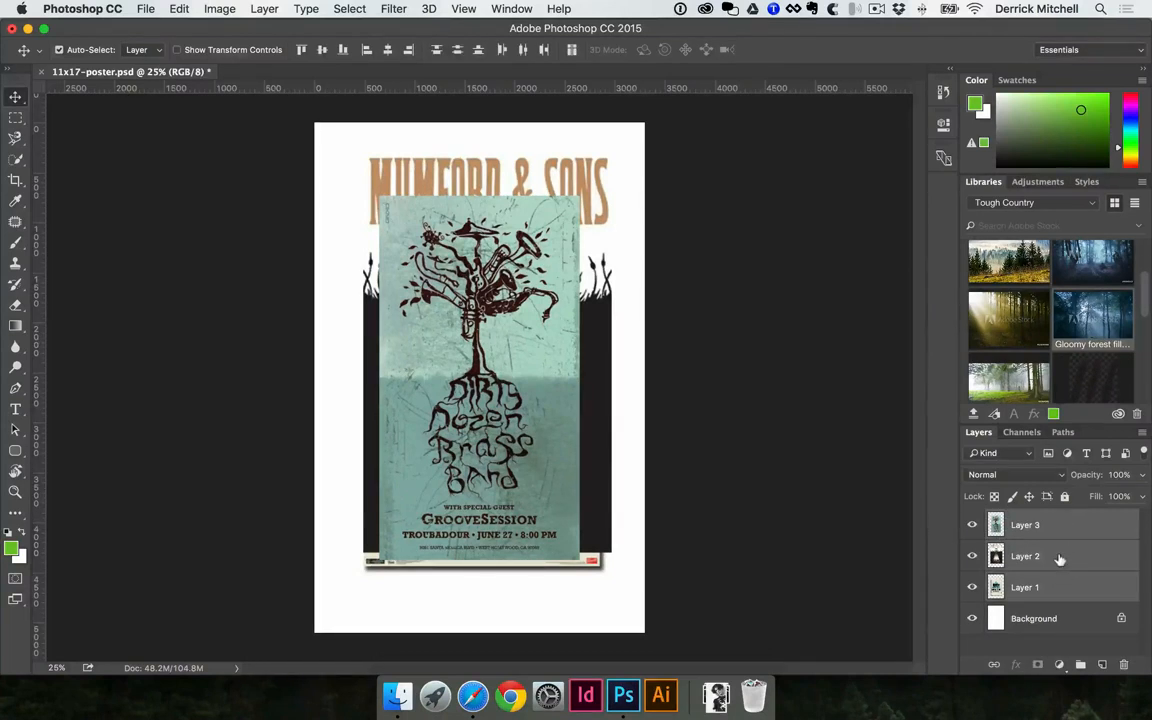
click(1081, 665)
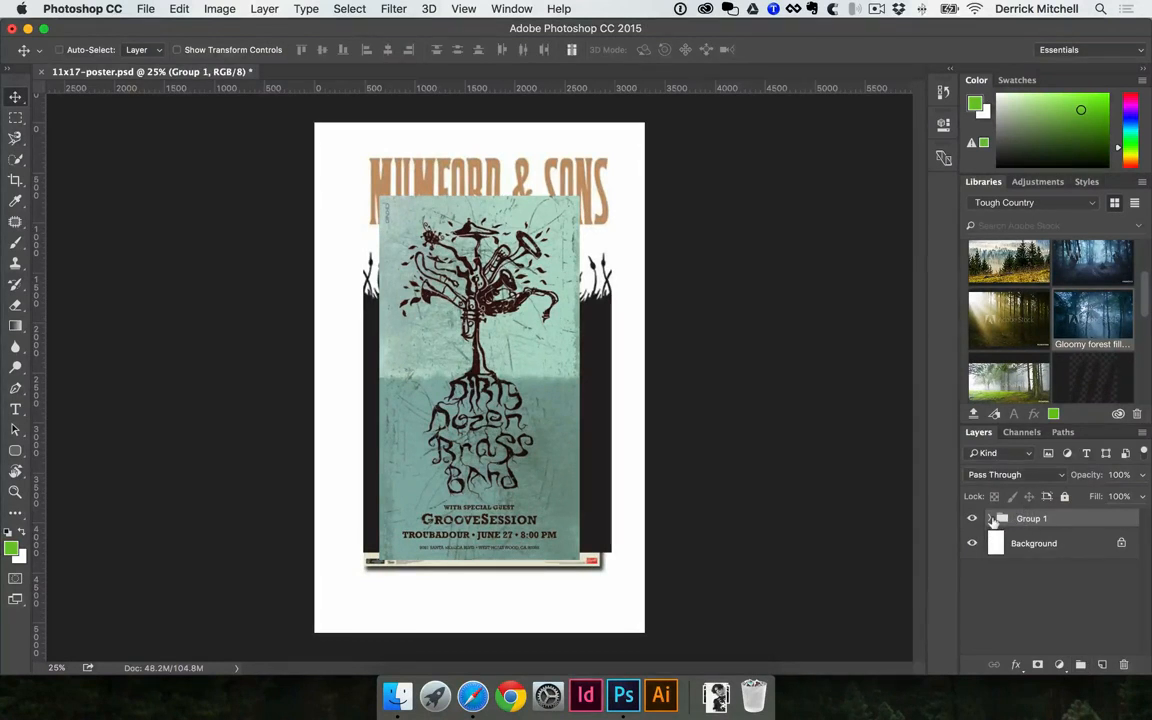
key(super+z)
key(super+g)
double_click(1030, 518)
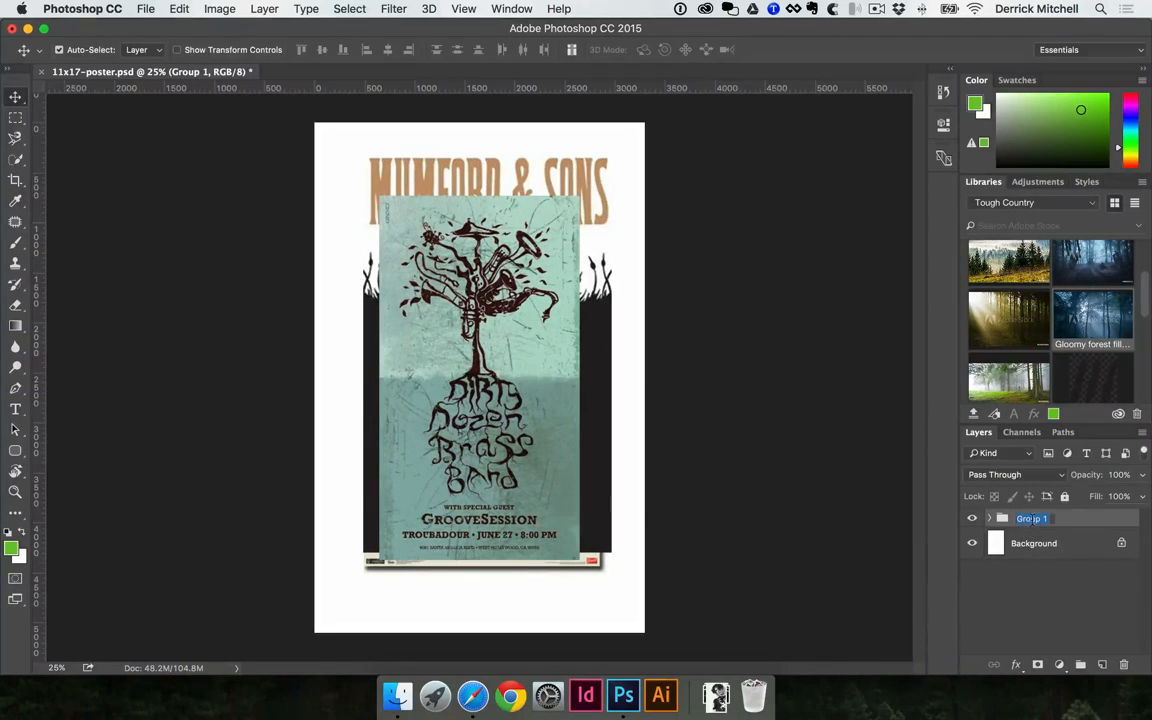
text(Ideas)
key(Return)
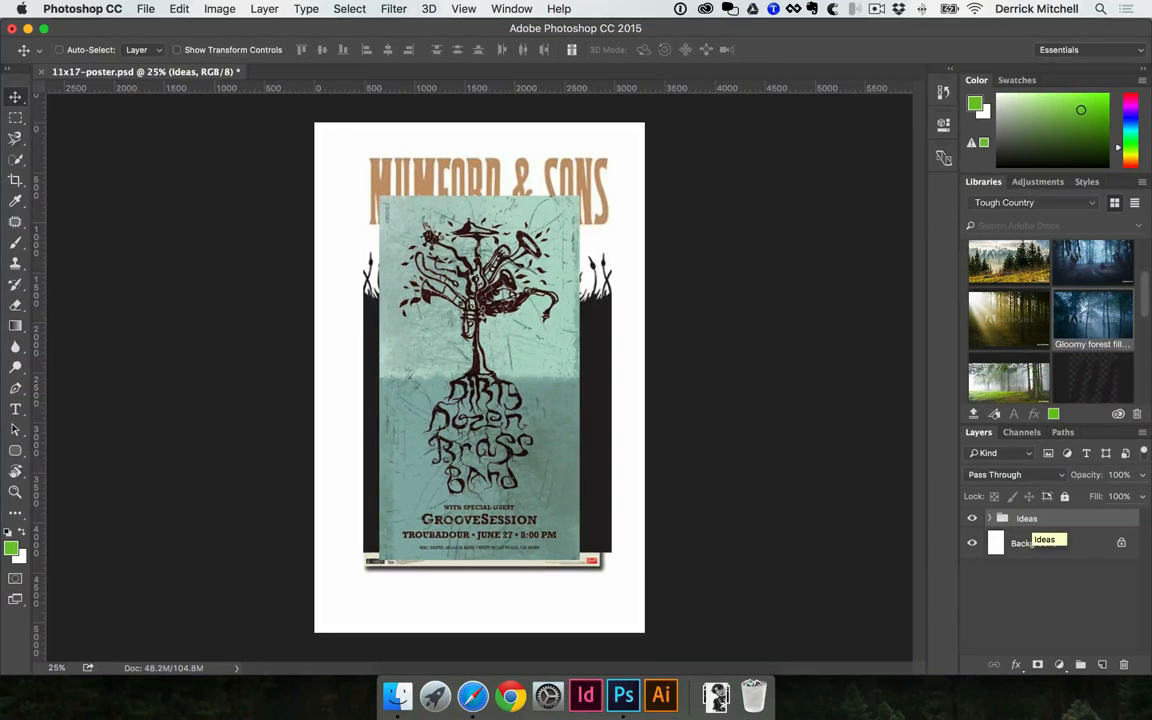
key(super+s)
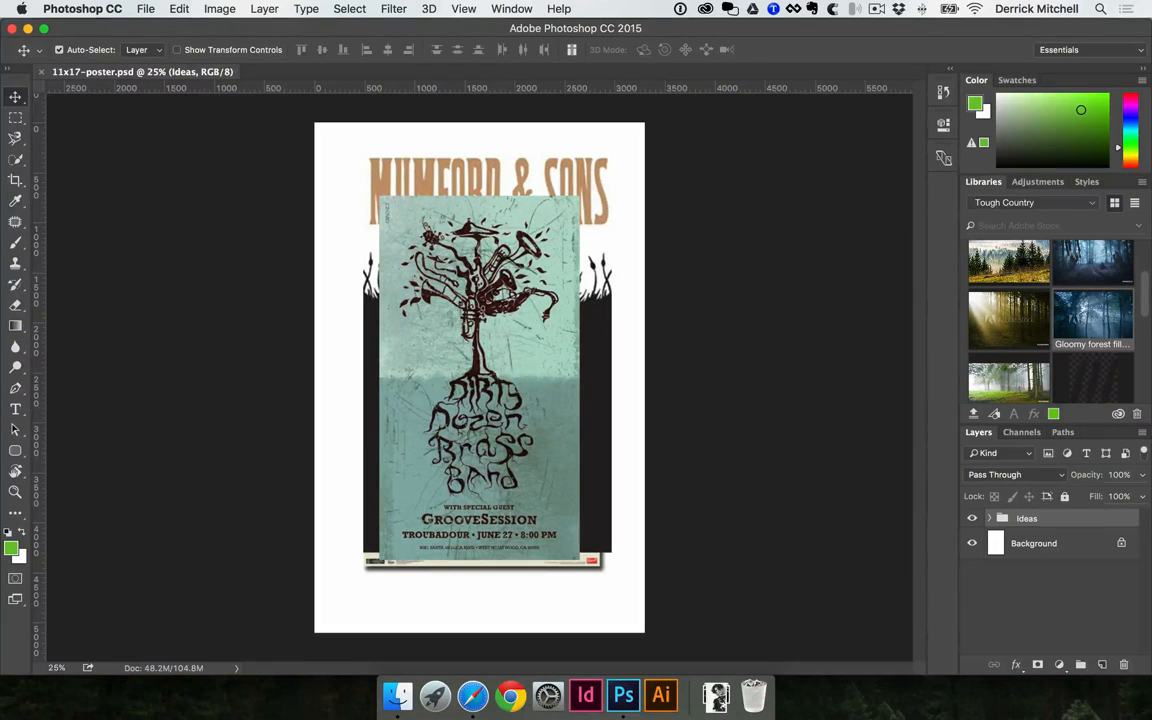
Move the Dirty Dozen Brass Band poster toward the page's lower-right corner and the Mumford & Sons poster partly behind it
click(517, 433)
drag(400, 347, 464, 434)
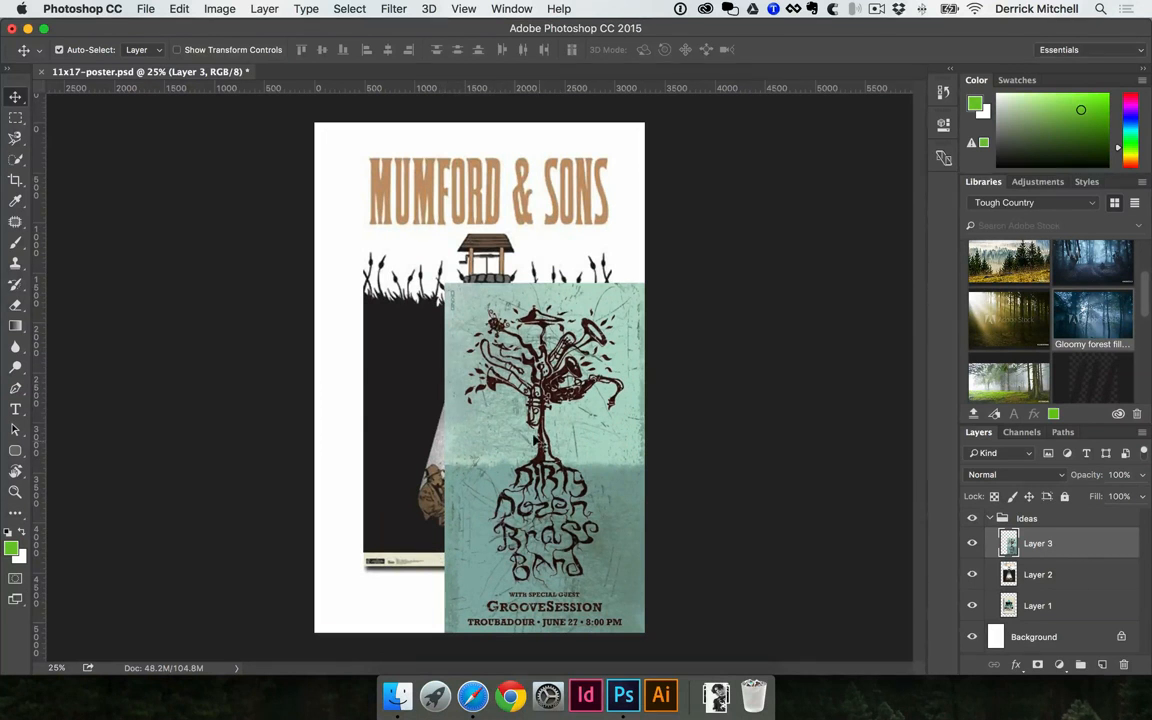
mouse_move(500, 420)
mouse_down()
mouse_move(457, 370)
mouse_move(503, 398)
mouse_up()
drag(478, 446, 533, 545)
drag(416, 396, 379, 365)
drag(408, 314, 395, 323)
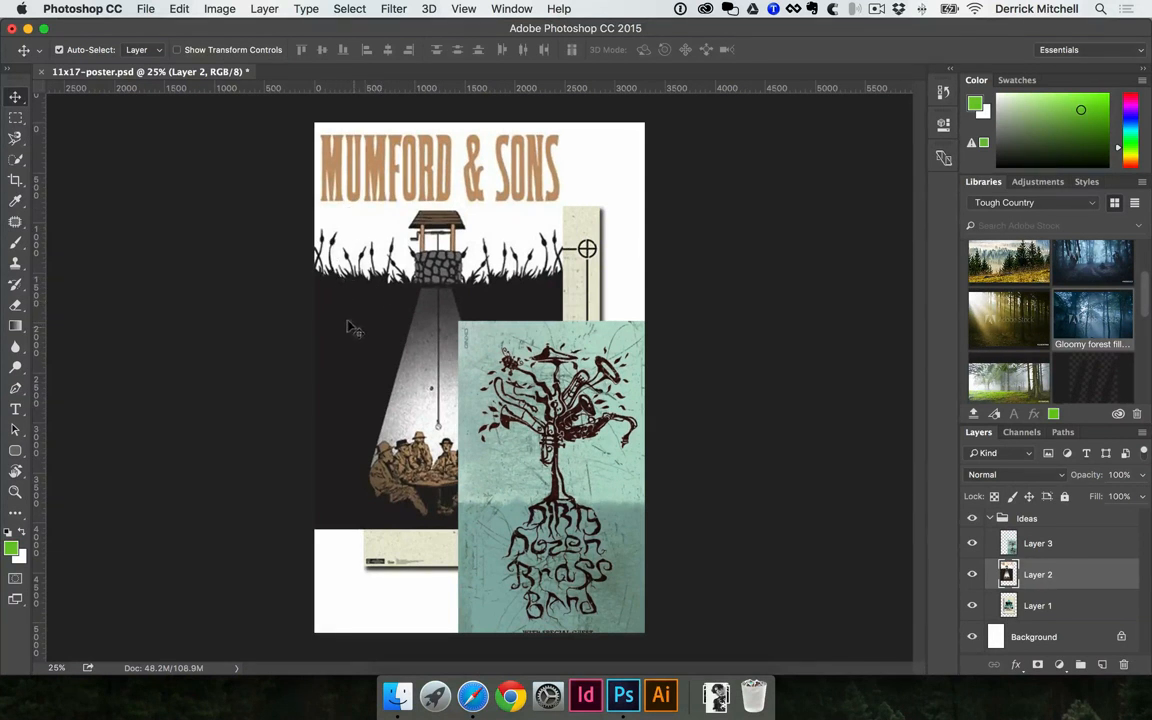
drag(372, 208, 455, 388)
Move the Linkin Park layer to the top of the Ideas group and shift the poster slightly up and right
click(433, 230)
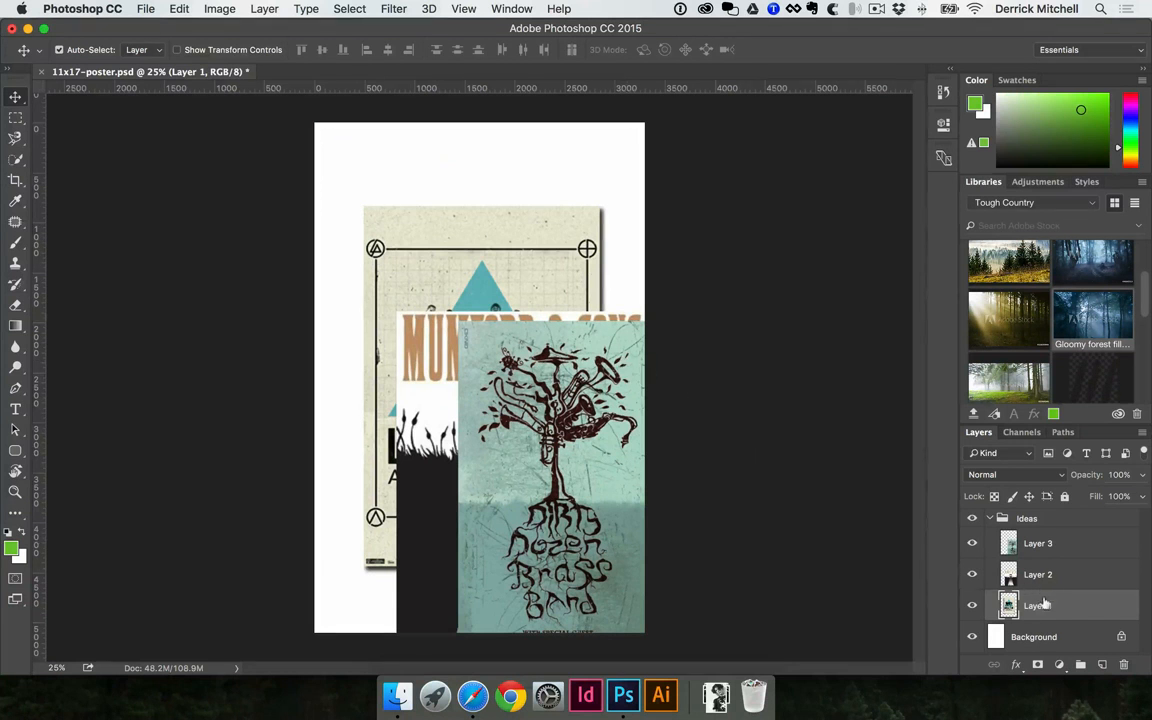
drag(1040, 606, 1056, 540)
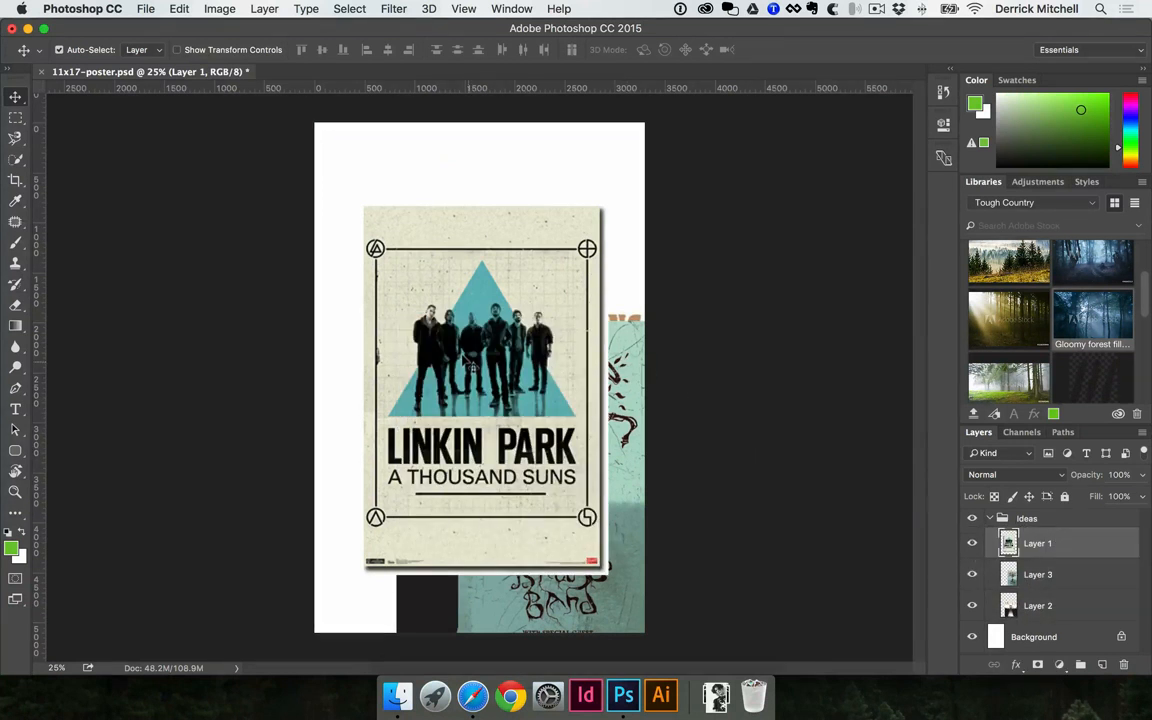
drag(466, 363, 470, 343)
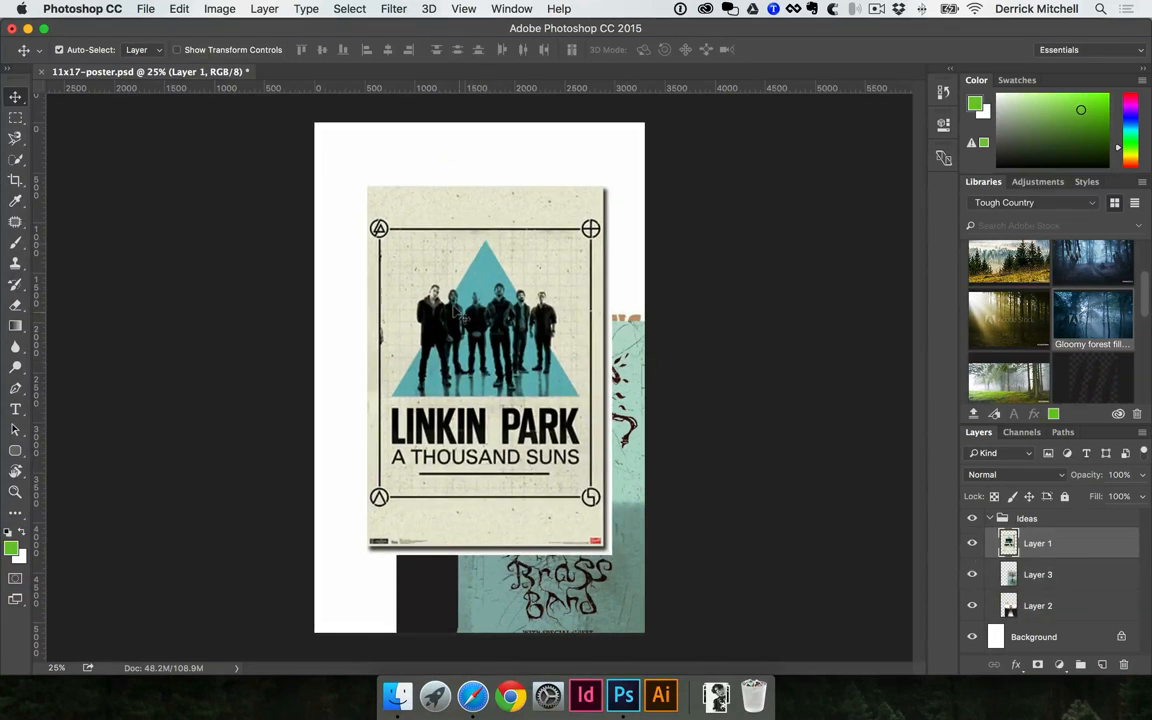
Inspect the band photo and lettering of the Linkin Park poster at close range, then return to a wider view of the page
key(super+space)
super+click(459, 311)
super+click(472, 317)
super+click(496, 464)
super+click(492, 410)
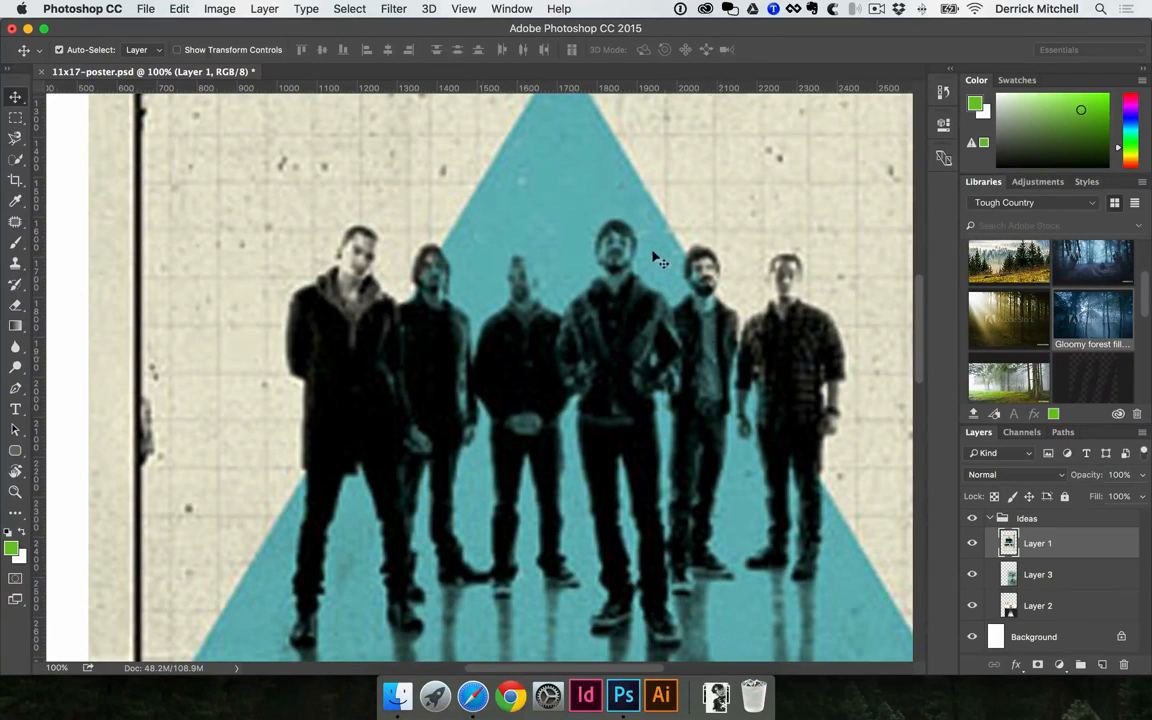
alt+super+click(443, 361)
alt+super+click(446, 366)
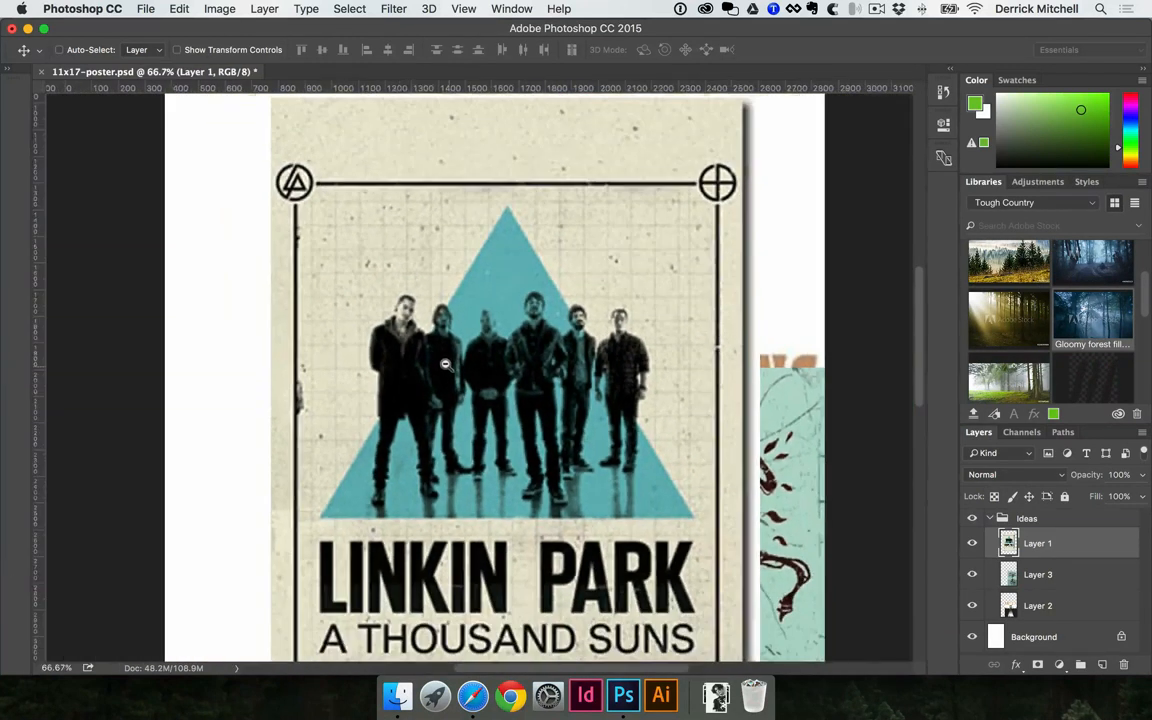
alt+super+click(491, 403)
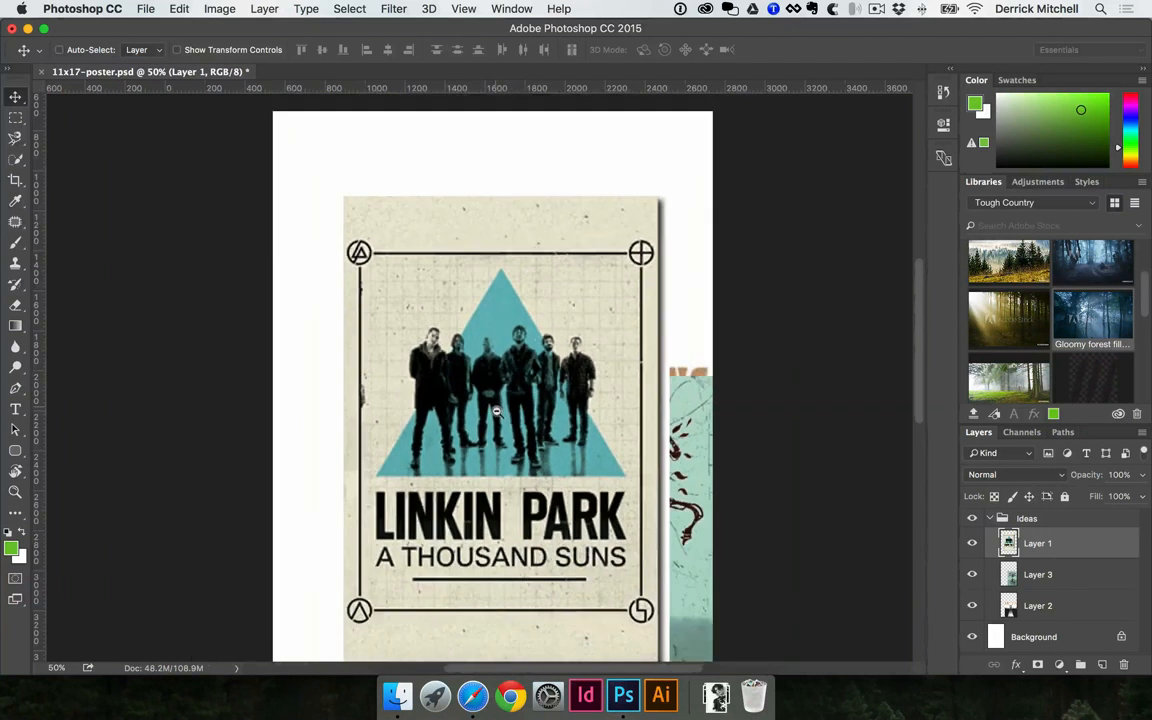
Hide and collapse the Ideas group, and place portrait-advertisement-black-and-white-male.jpg from Downloads on the page
click(971, 517)
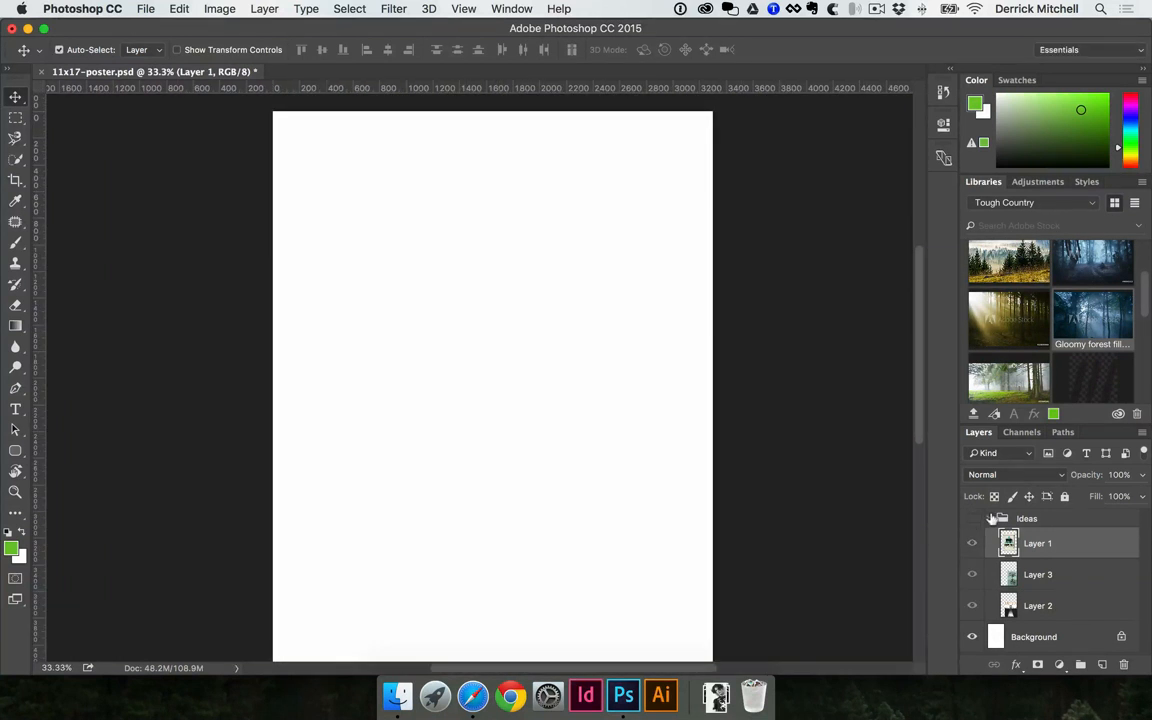
click(986, 518)
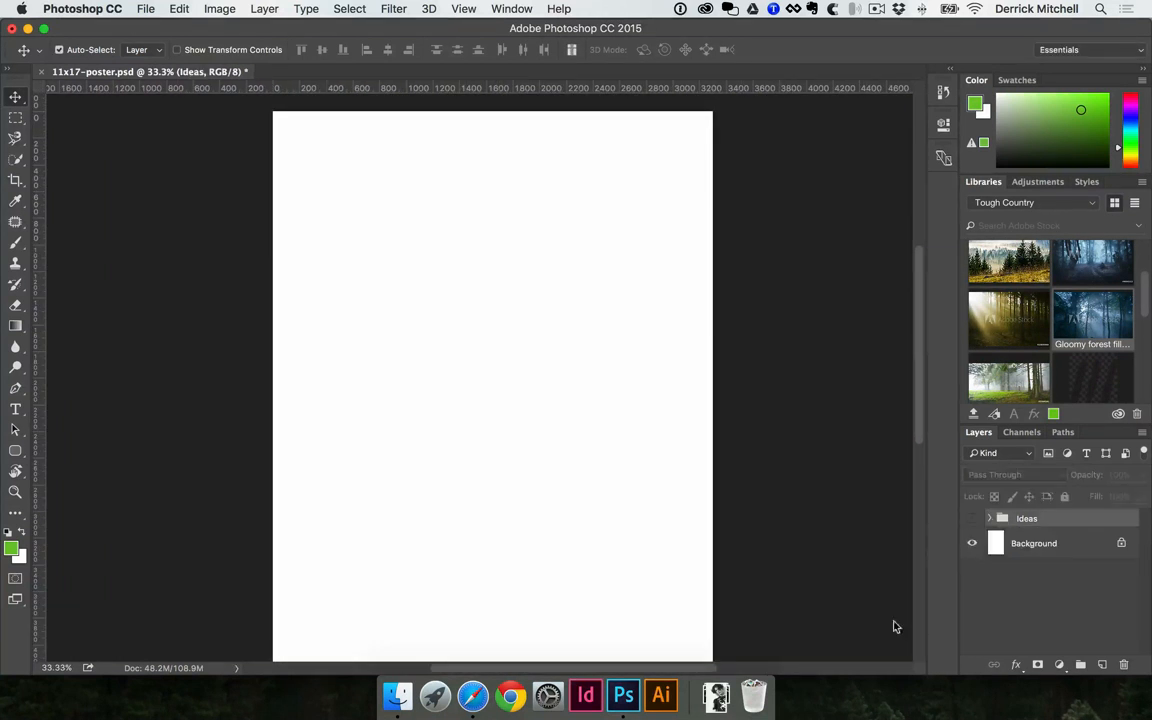
click(715, 698)
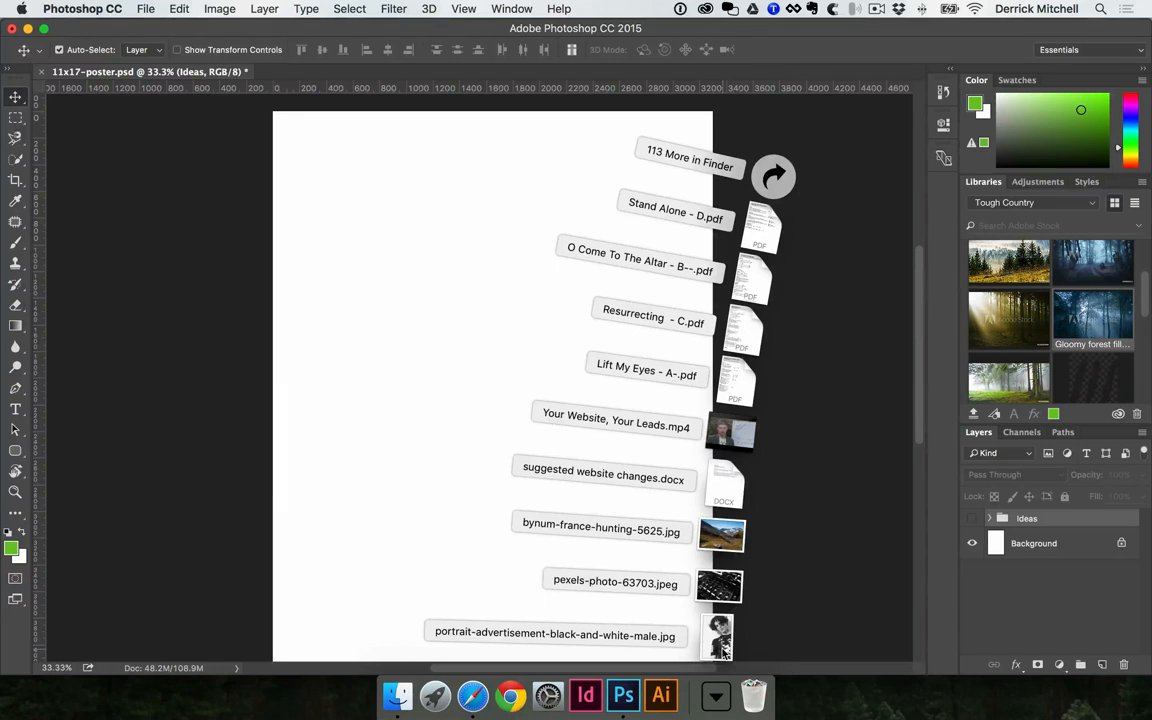
drag(723, 650, 552, 400)
key(Return)
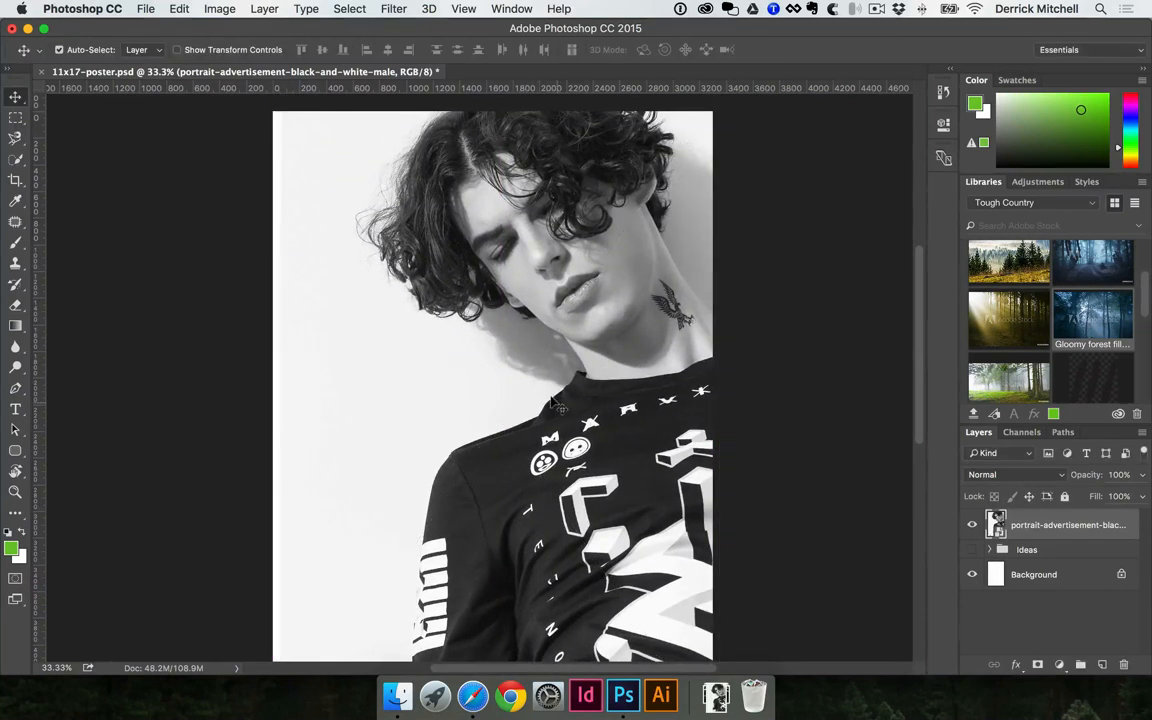
Switch to Safari and look through the new stock photos on the Pexels site
click(473, 695)
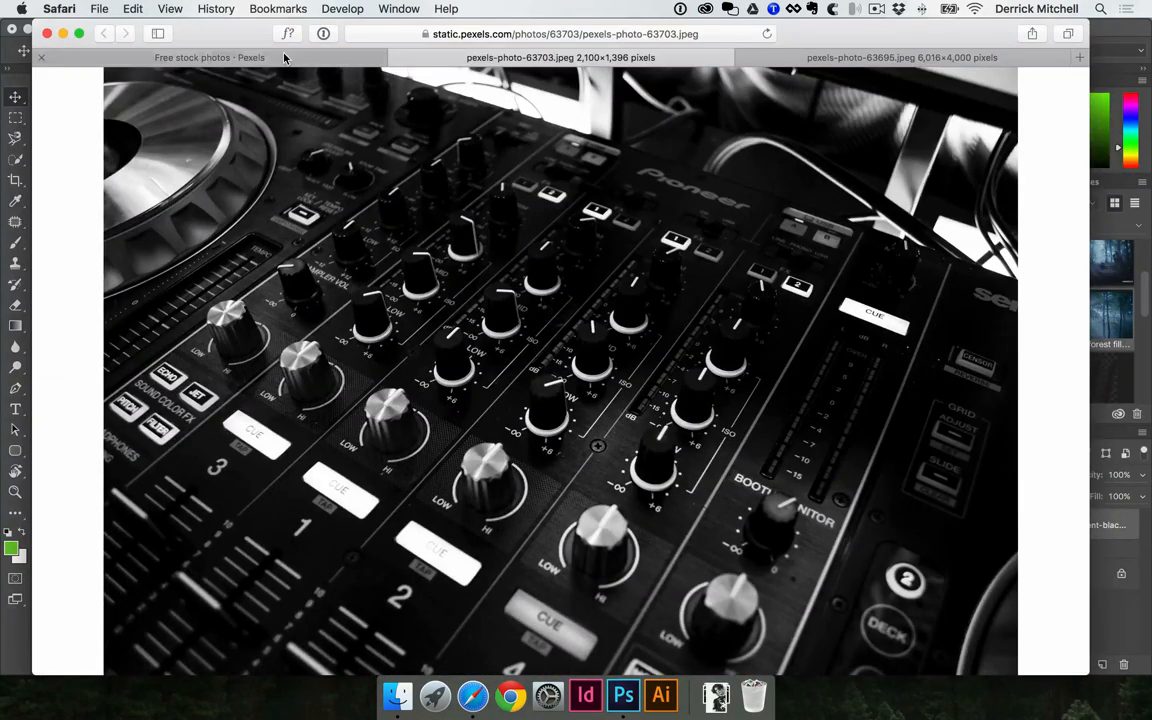
click(284, 57)
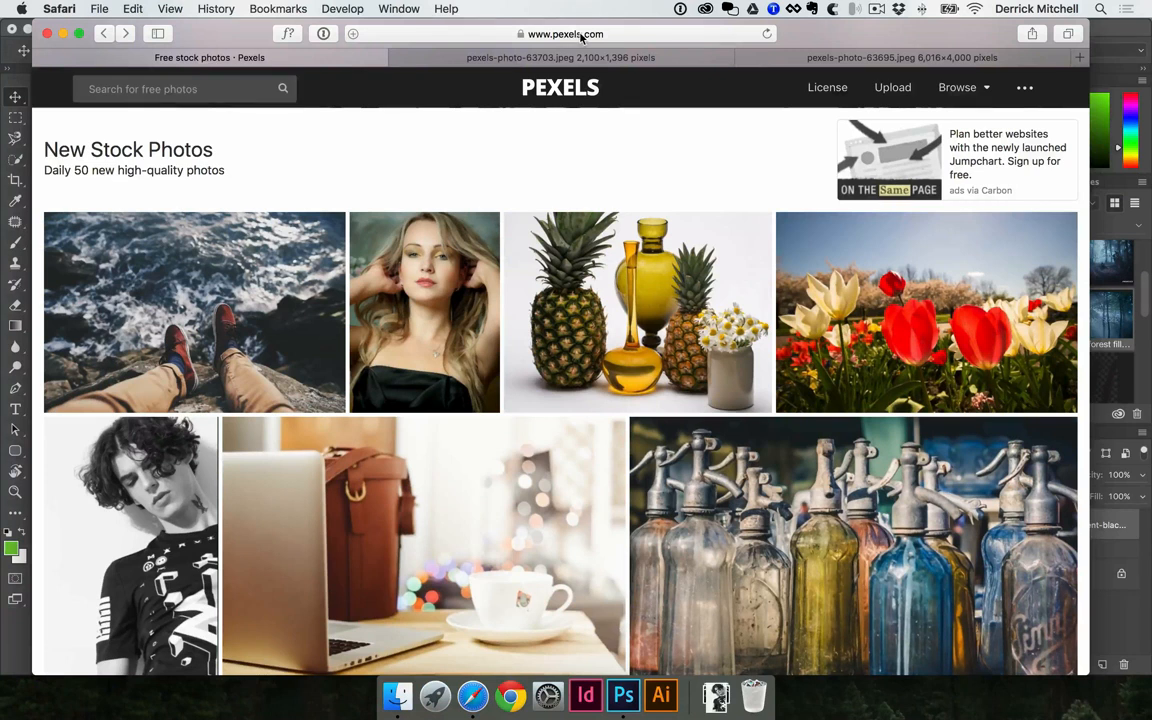
scroll(209, 300, down, 3)
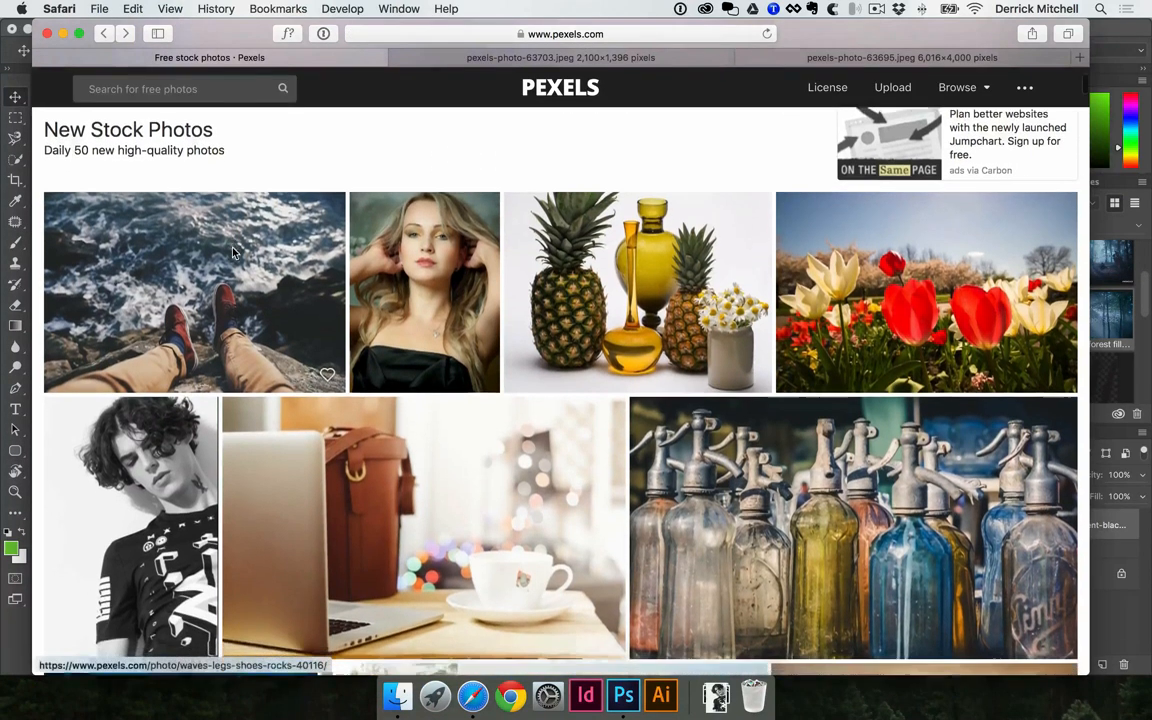
Open the full-size version of the black-and-white photo of the curly-haired man in its own tab, then close that tab
click(150, 403)
super+click(894, 183)
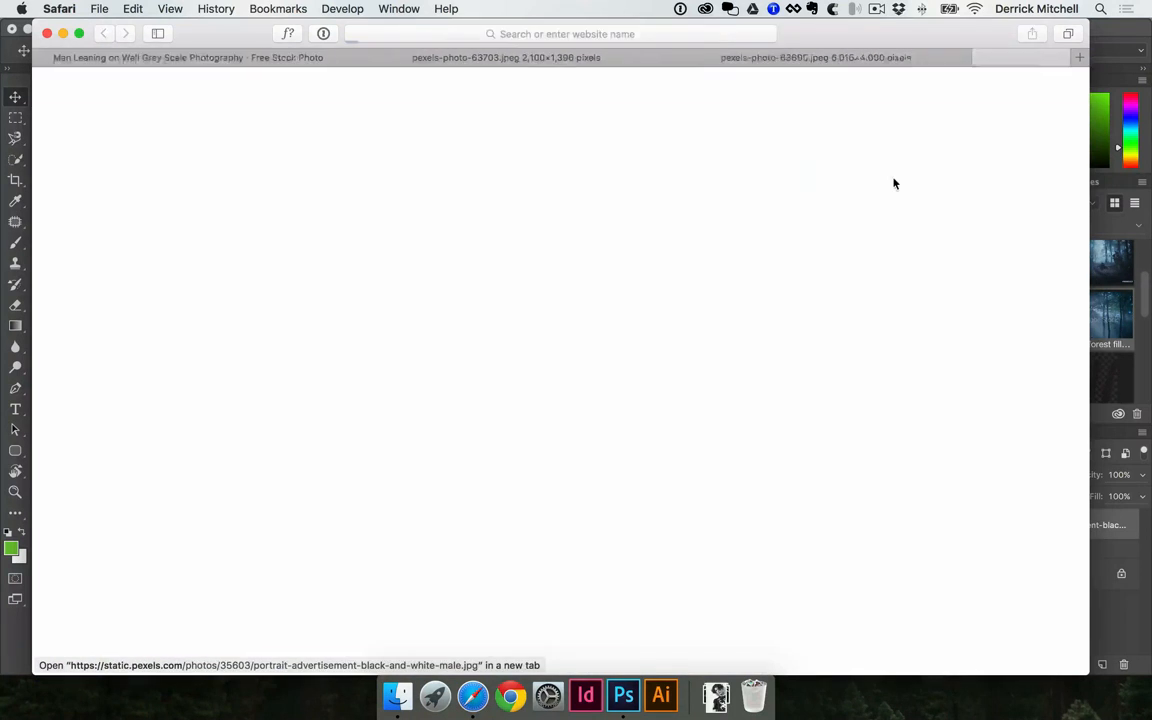
right_click(561, 234)
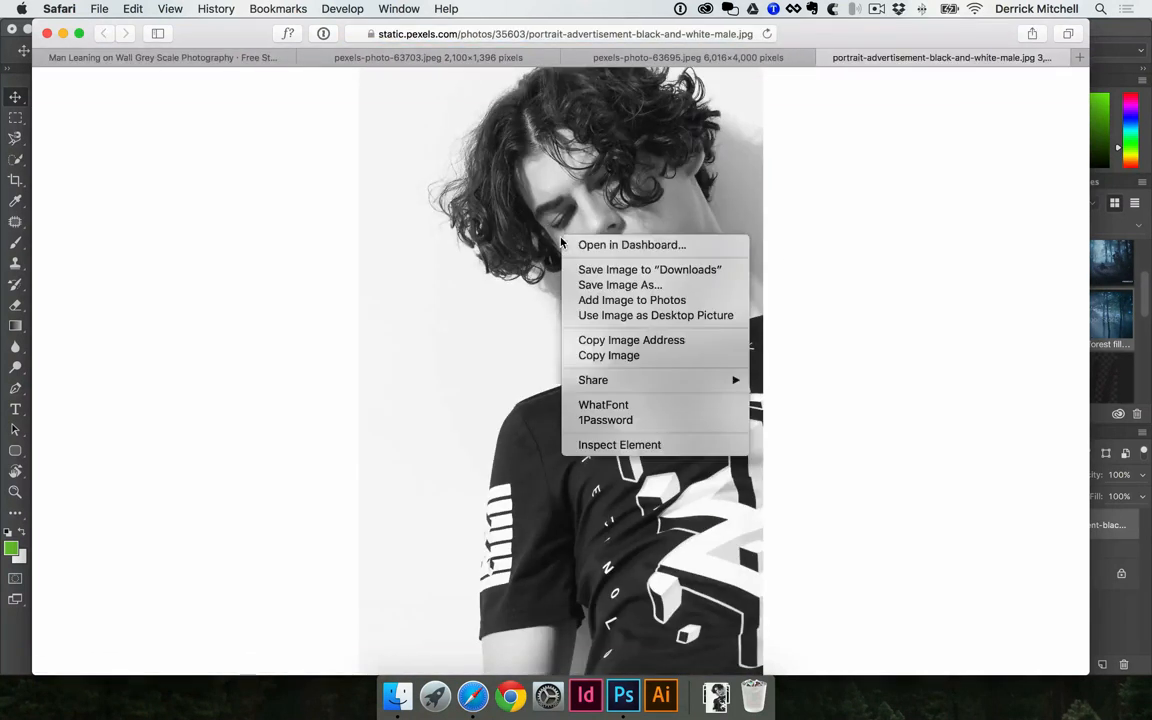
click(390, 203)
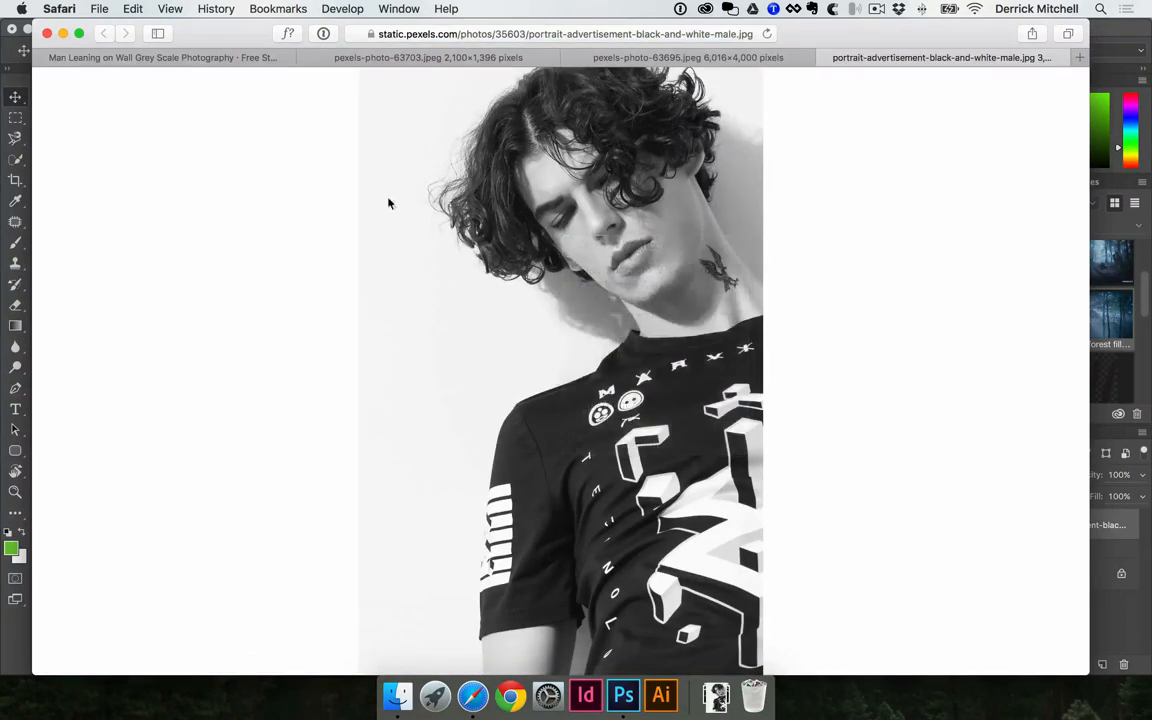
key(super+w)
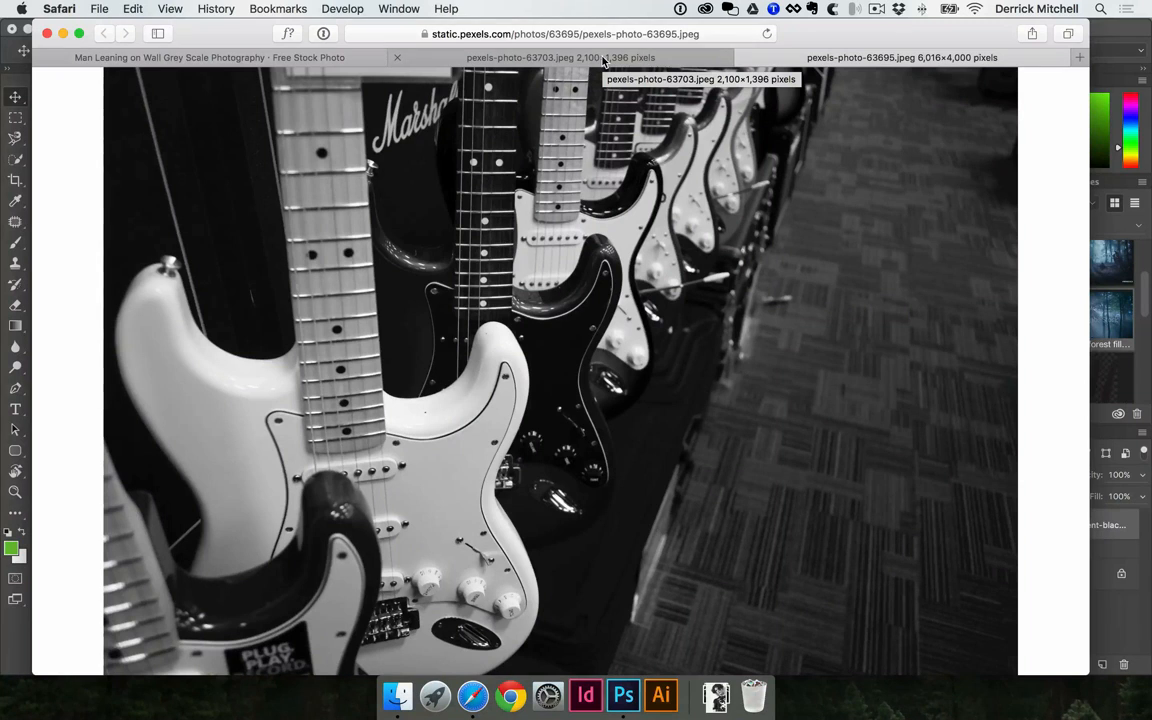
Save the black-and-white DJ mixer photo pexels-photo-63703.jpeg to the Downloads folder
click(552, 56)
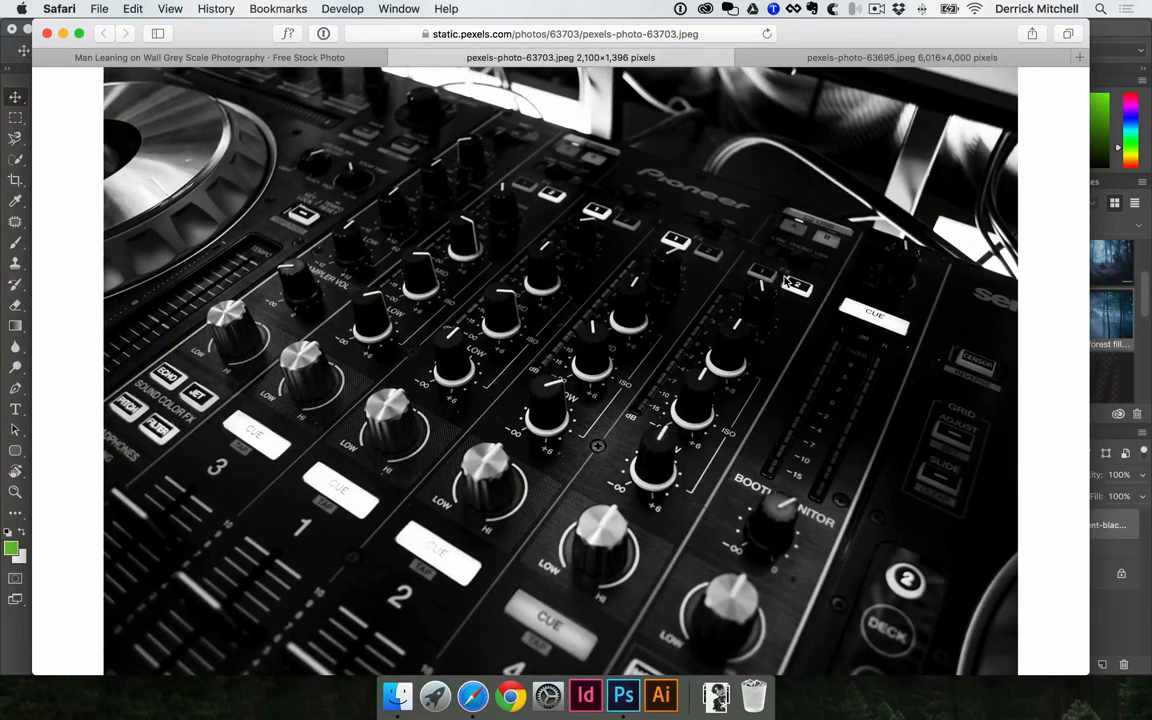
click(278, 57)
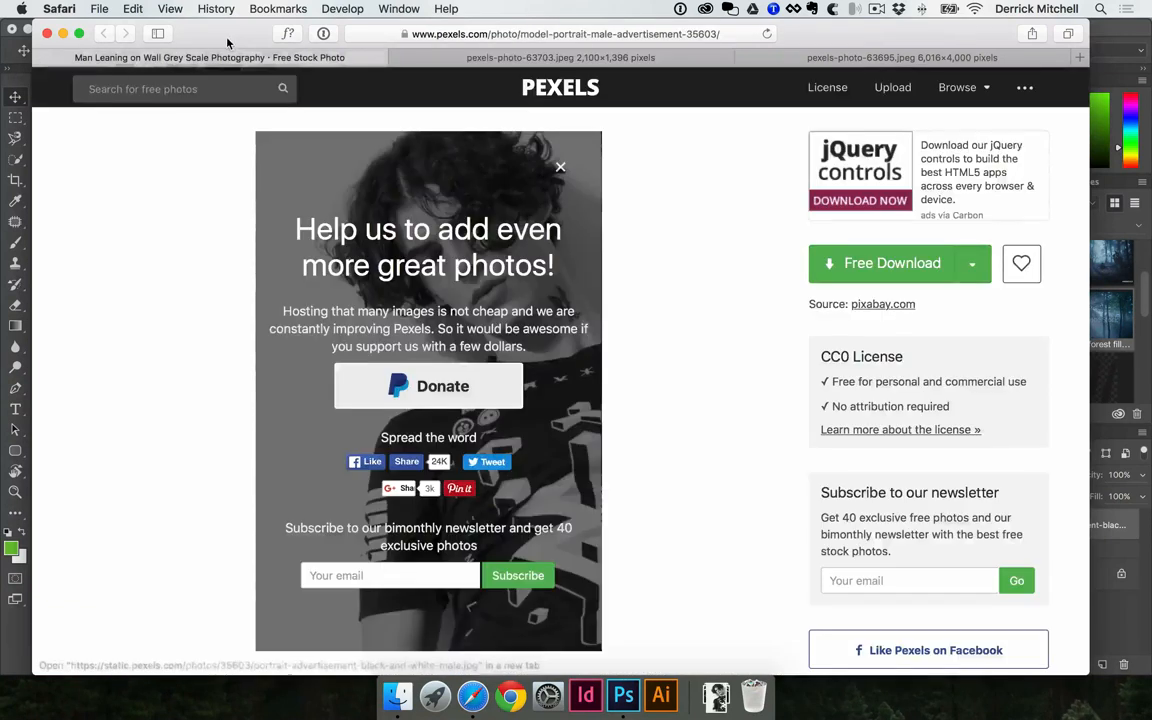
click(421, 56)
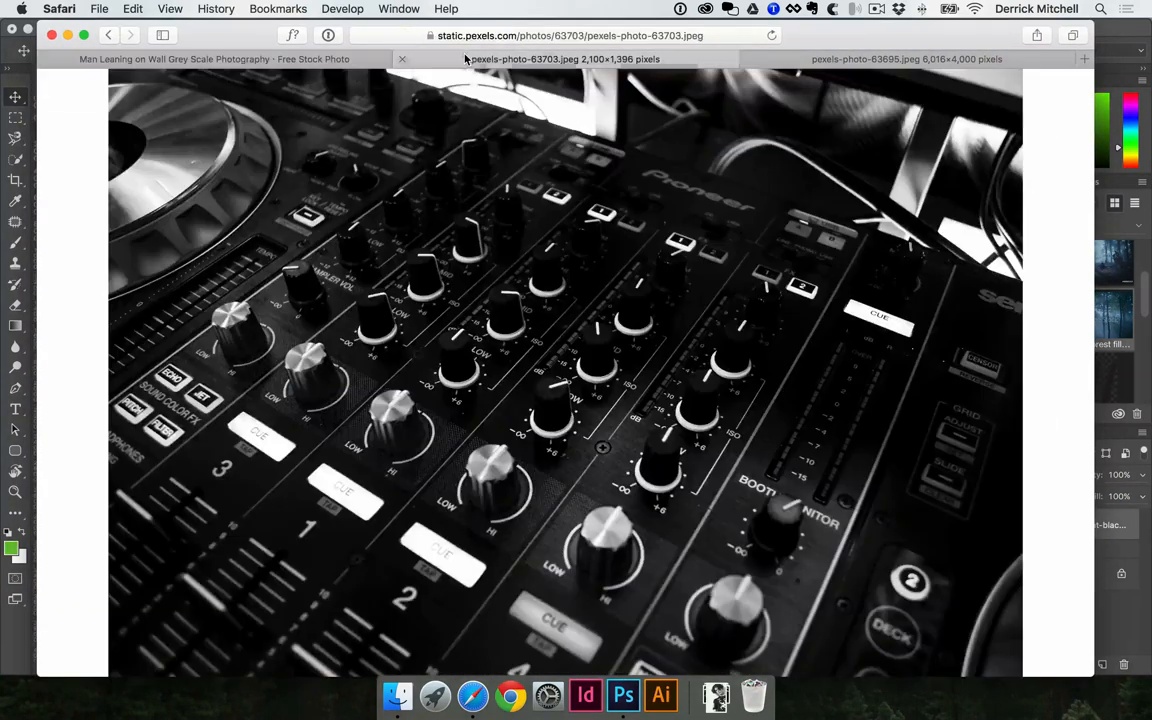
right_click(502, 268)
click(576, 300)
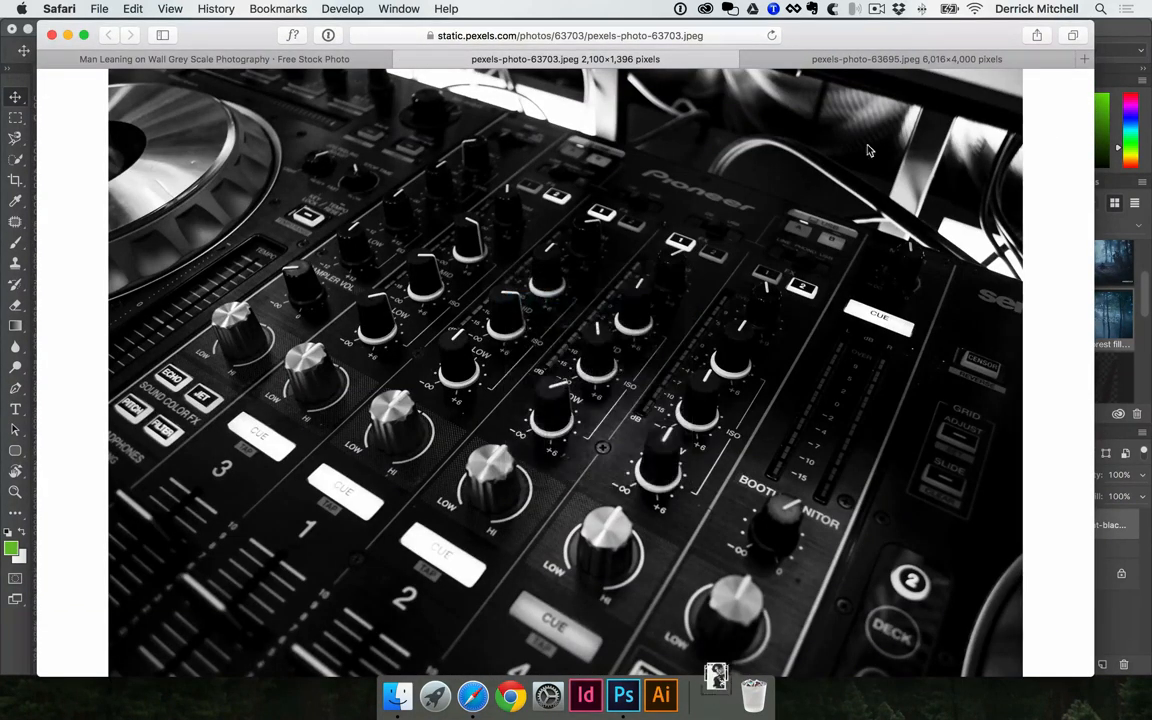
Save the black-and-white electric guitars photo pexels-photo-63695.jpeg to the Downloads folder
click(793, 58)
right_click(498, 196)
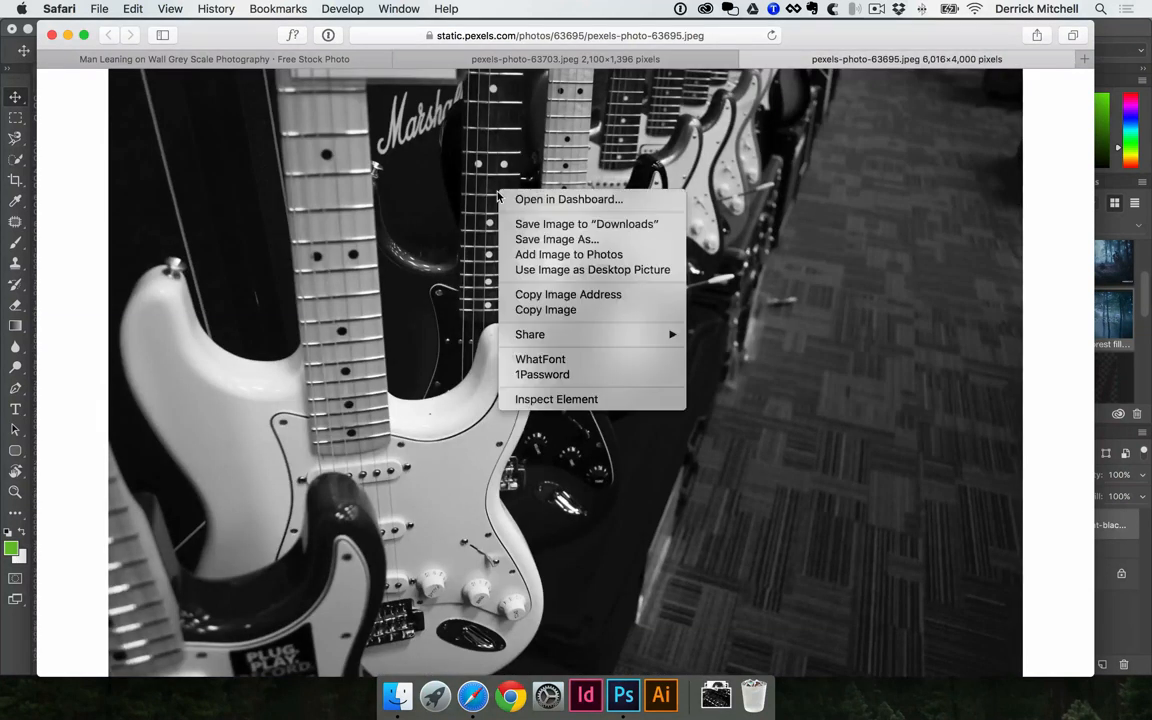
click(571, 226)
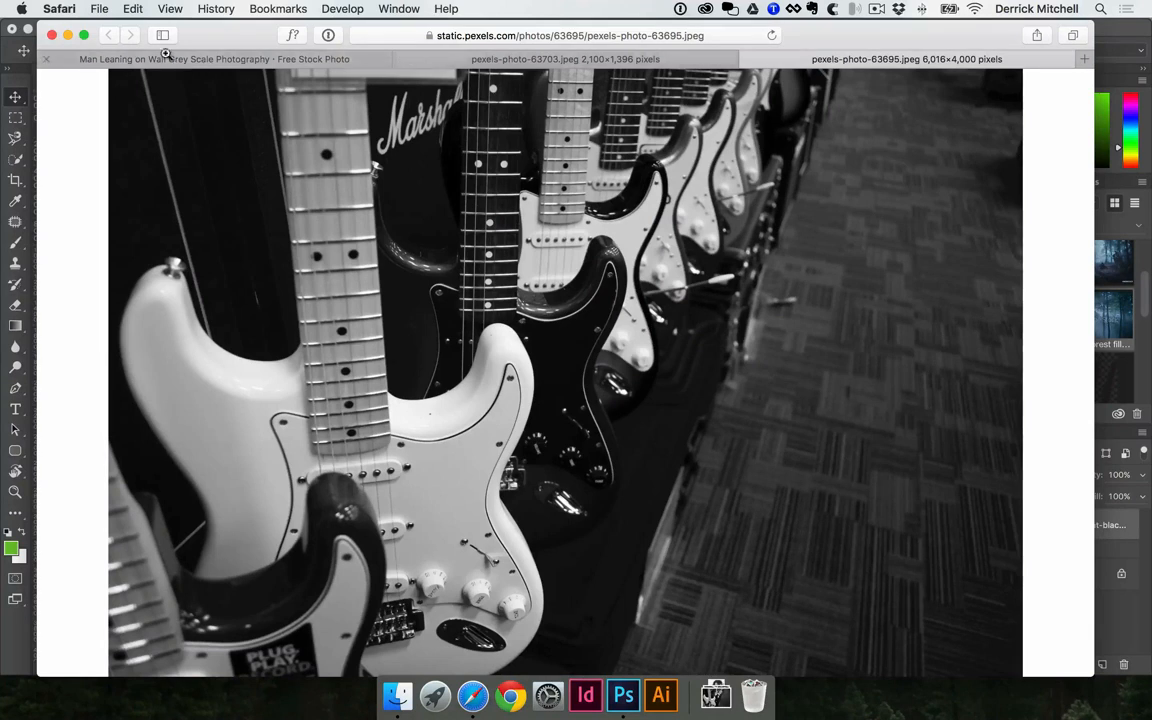
Minimize the Safari window and return to the 11x17-poster.psd document in Photoshop
click(67, 34)
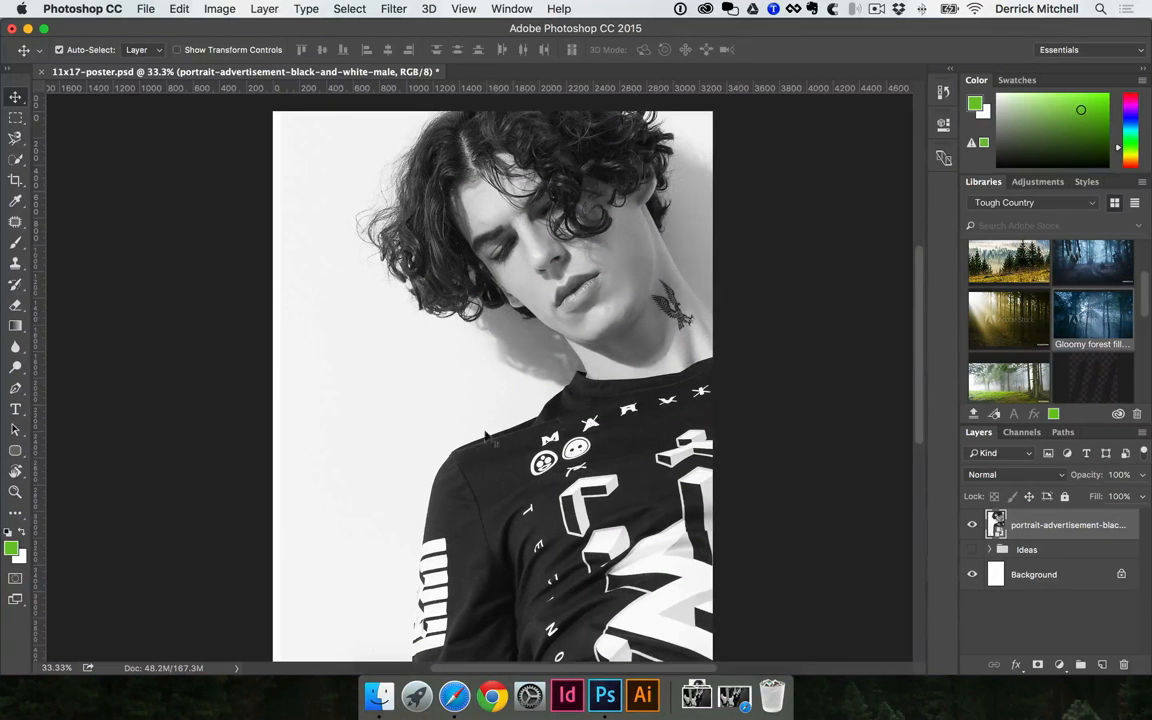
scroll(430, 405, down, 5)
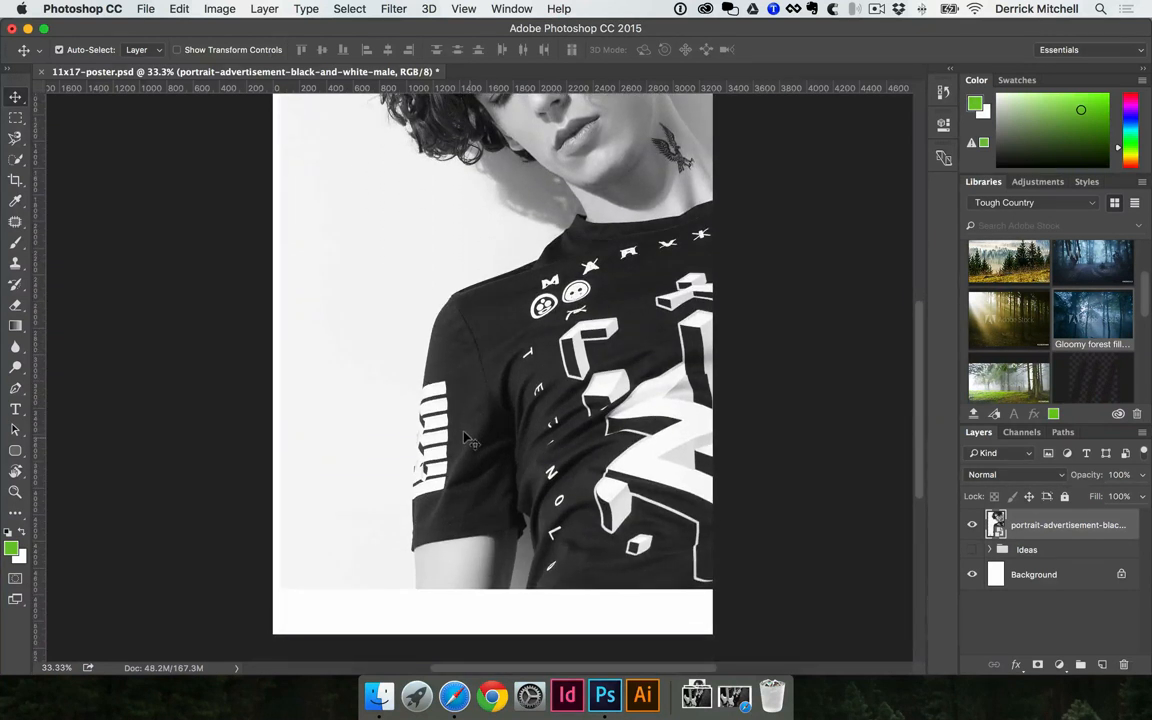